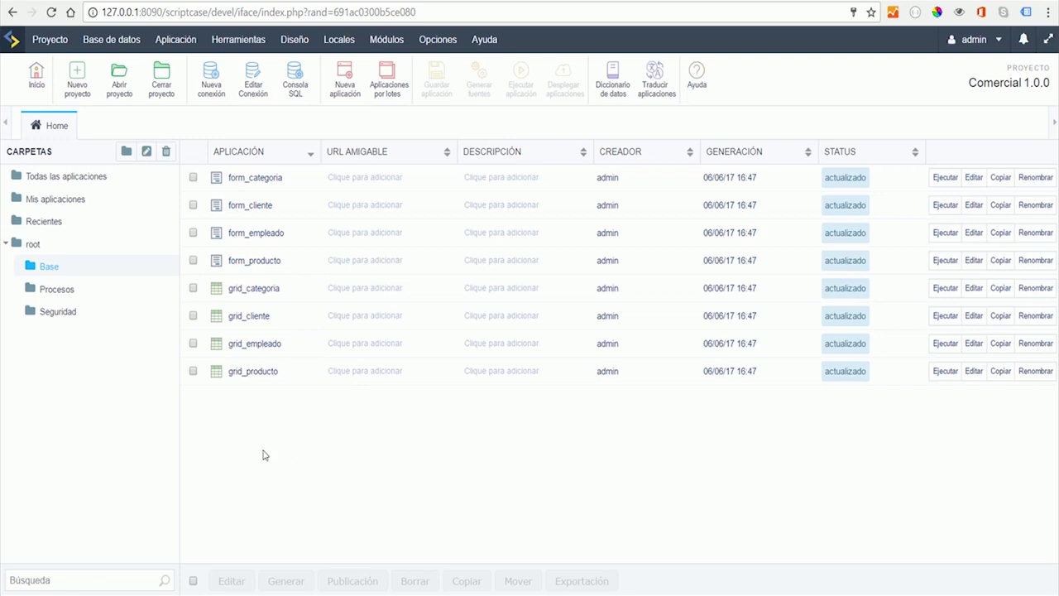
Step: Start a new data dictionary named "Comercial" with the description "Diccionario de Datos del Proyecto Comercial"
click(227, 44)
click(248, 76)
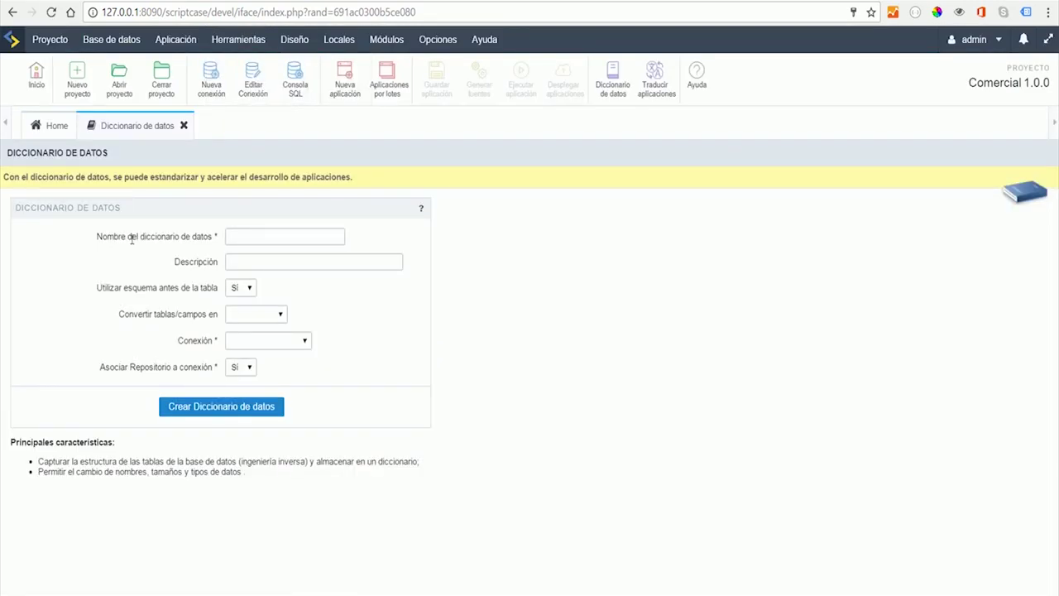
click(246, 237)
click(246, 236)
text(Comercial)
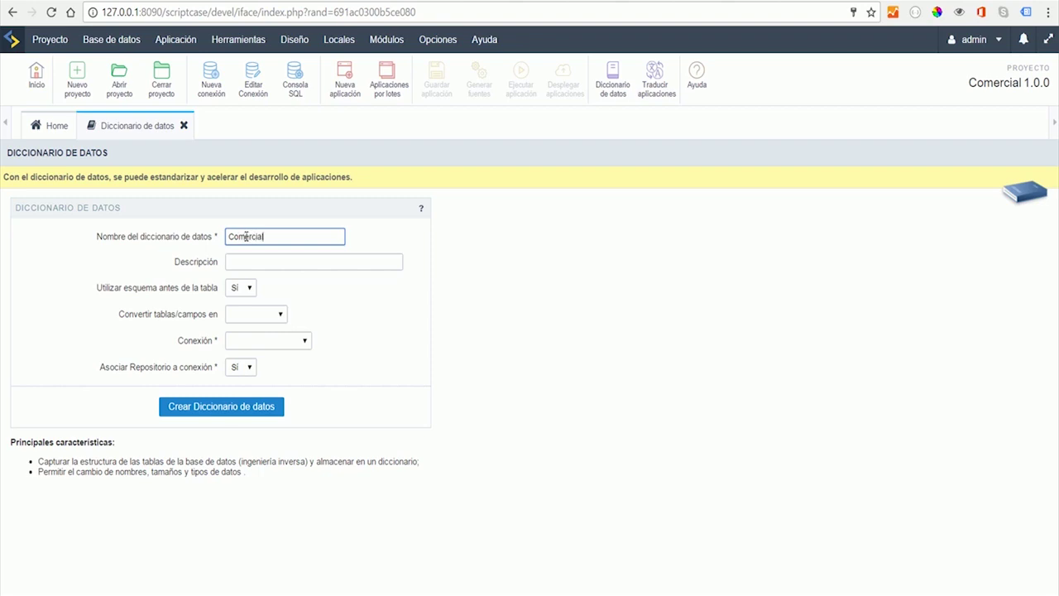
key(Tab)
text(Diccionario de Datos de)
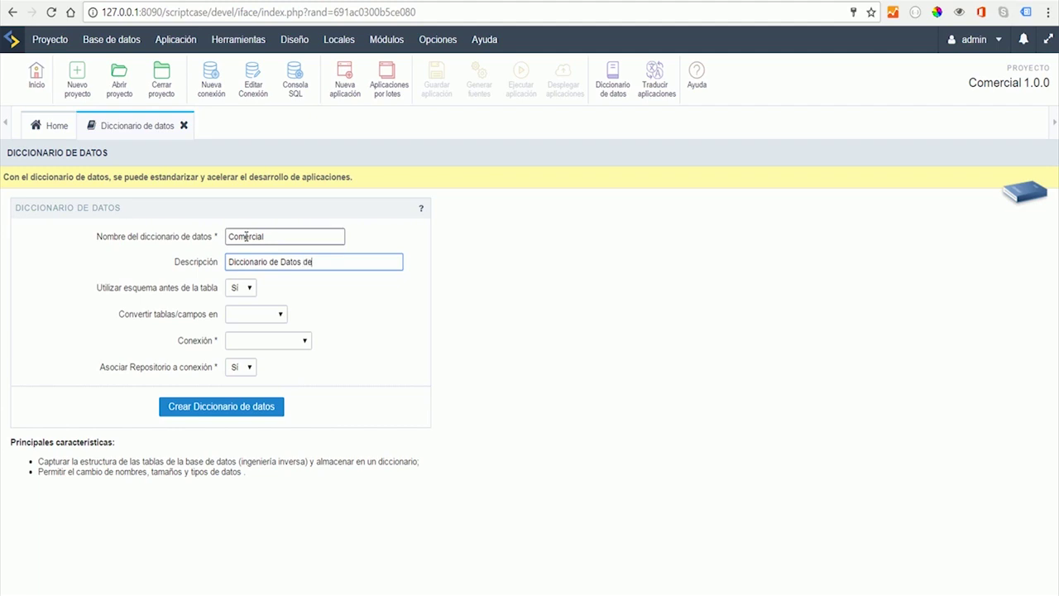
text(l Proyecto Comercial)
key(Tab)
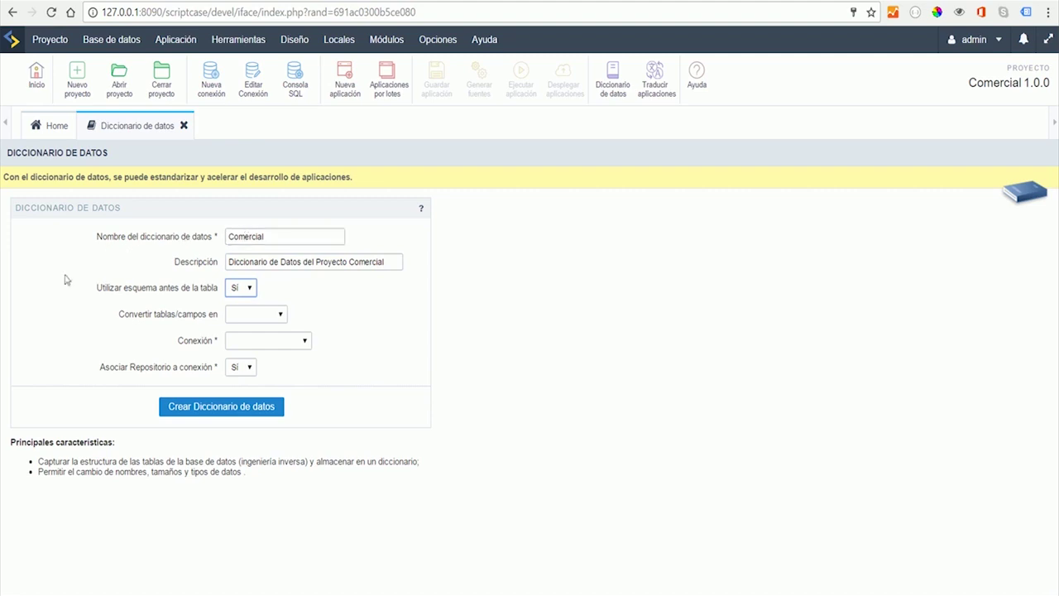
Step: Set the dictionary's connection to conn_Comercial and create the data dictionary
click(125, 289)
drag(125, 289, 209, 288)
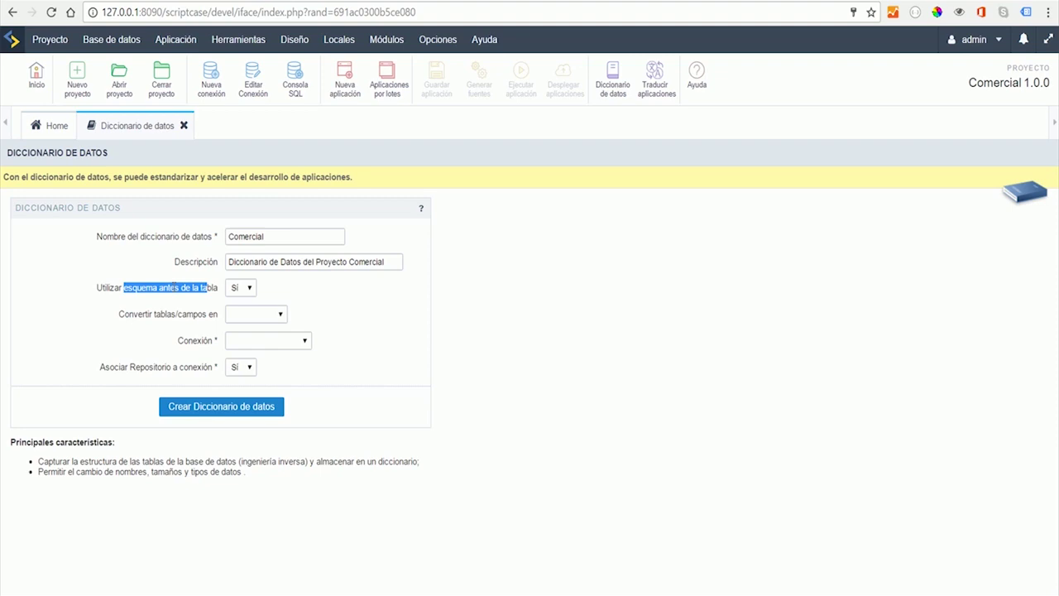
click(261, 344)
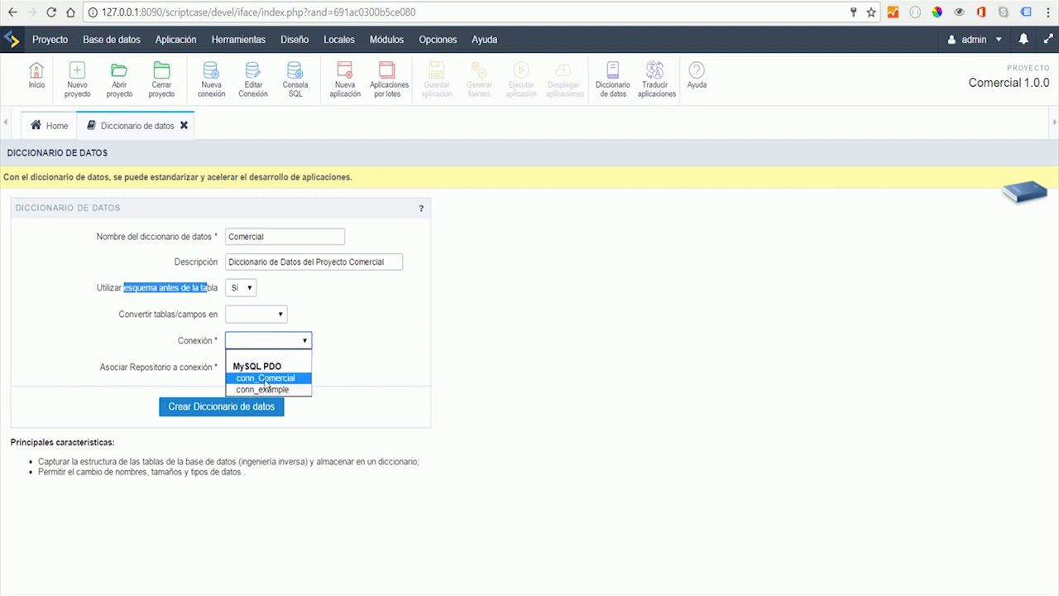
click(266, 381)
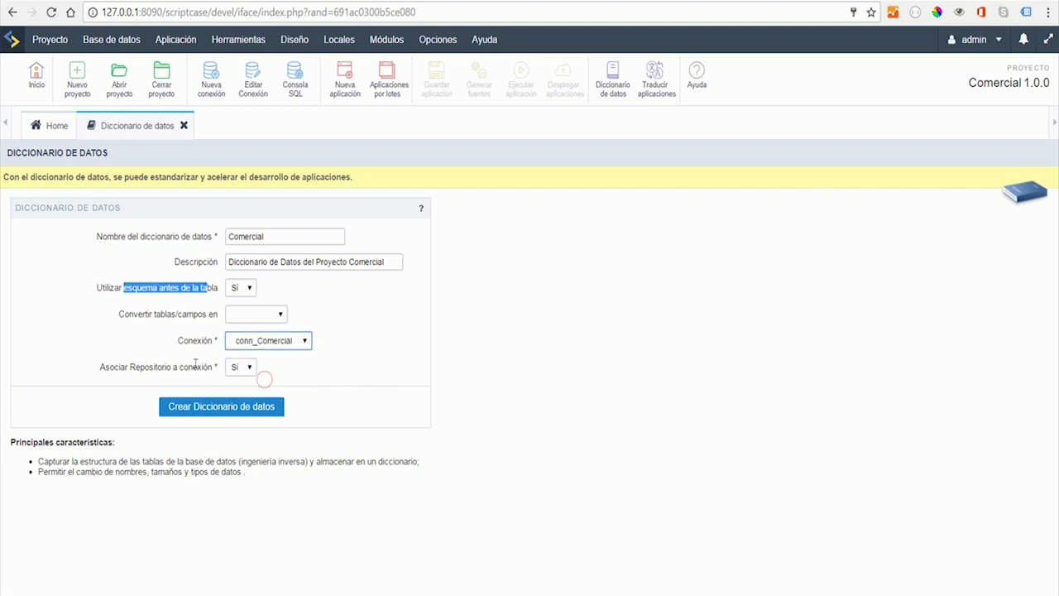
drag(101, 367, 219, 368)
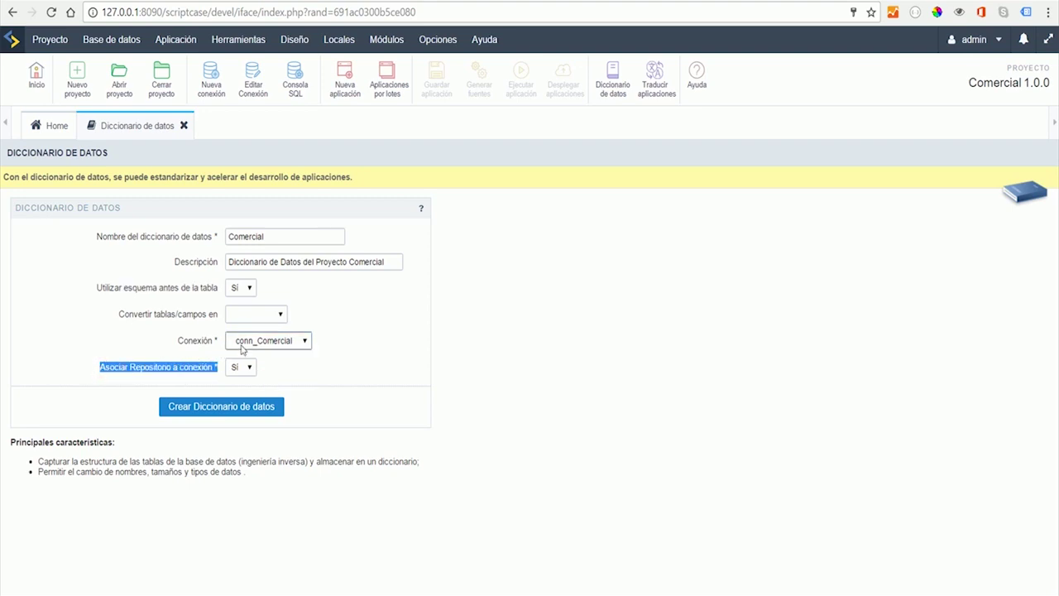
click(192, 373)
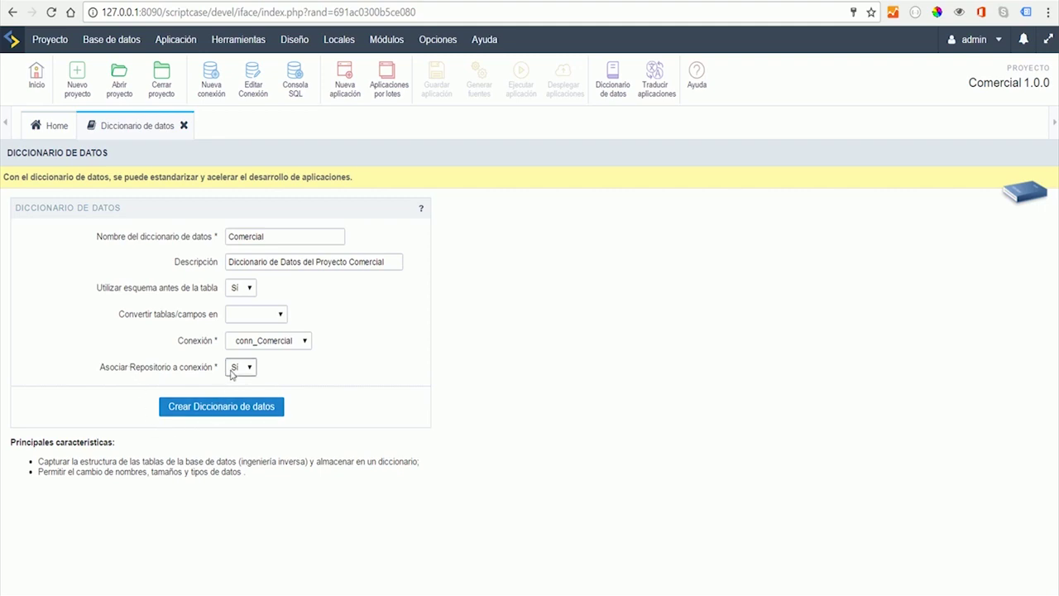
click(222, 405)
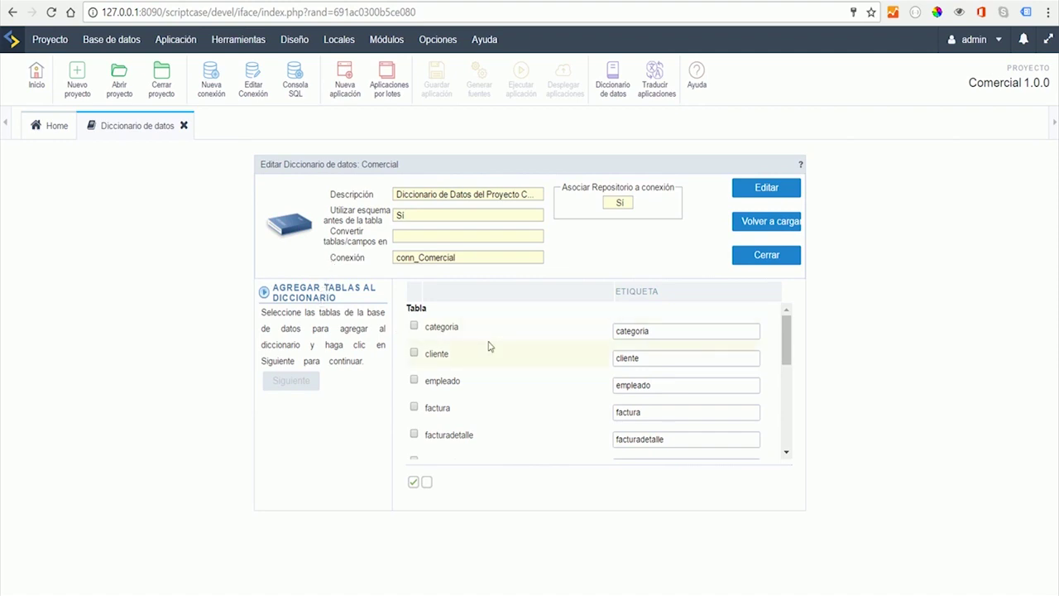
Step: Select all database tables for the Comercial dictionary and continue to the language index options
drag(792, 334, 791, 308)
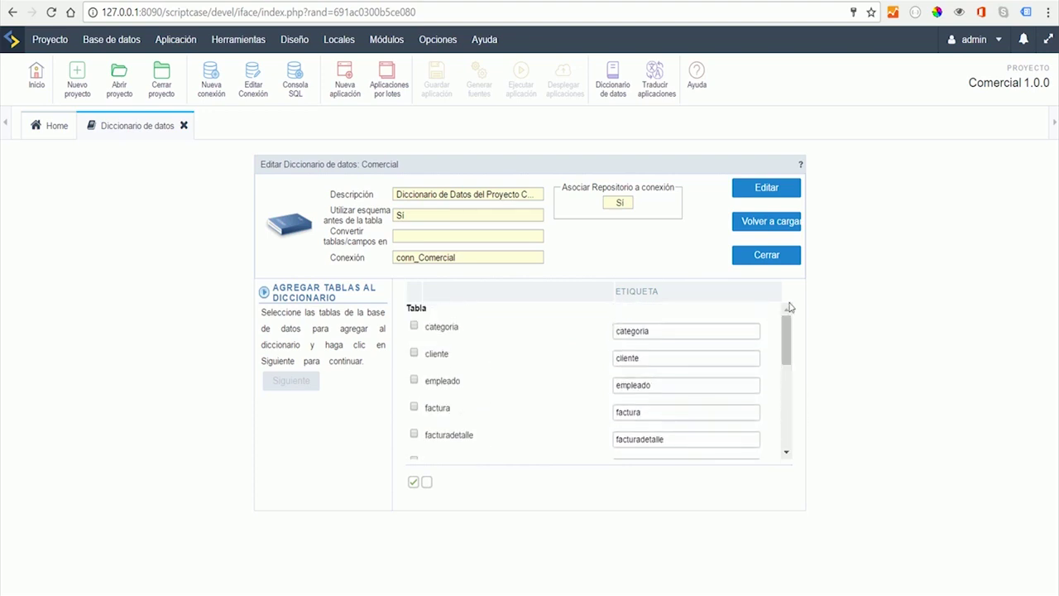
click(413, 481)
scroll(501, 347, down, 5)
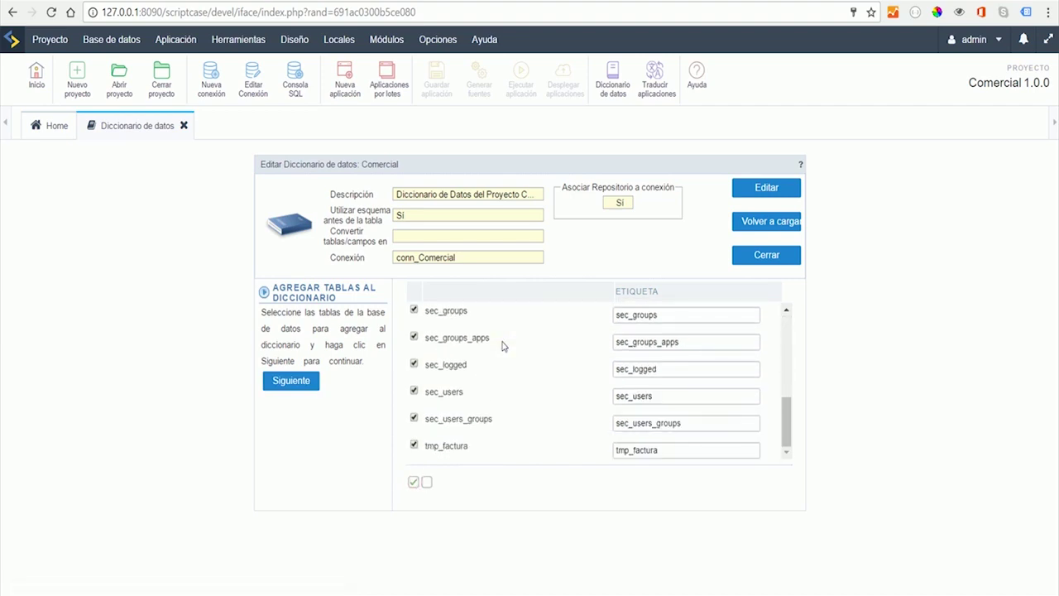
scroll(501, 347, up, 5)
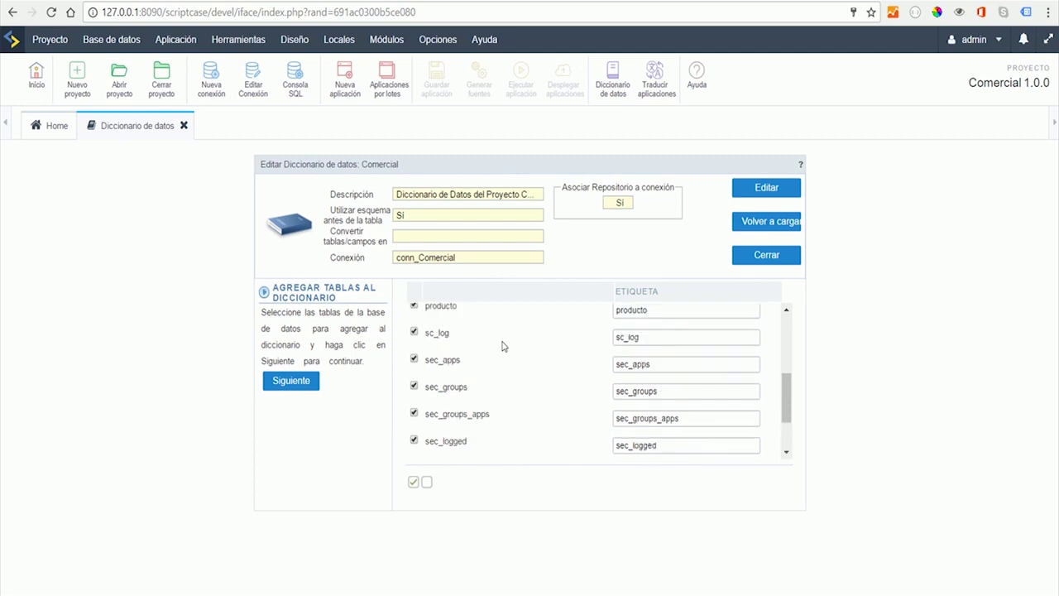
click(292, 382)
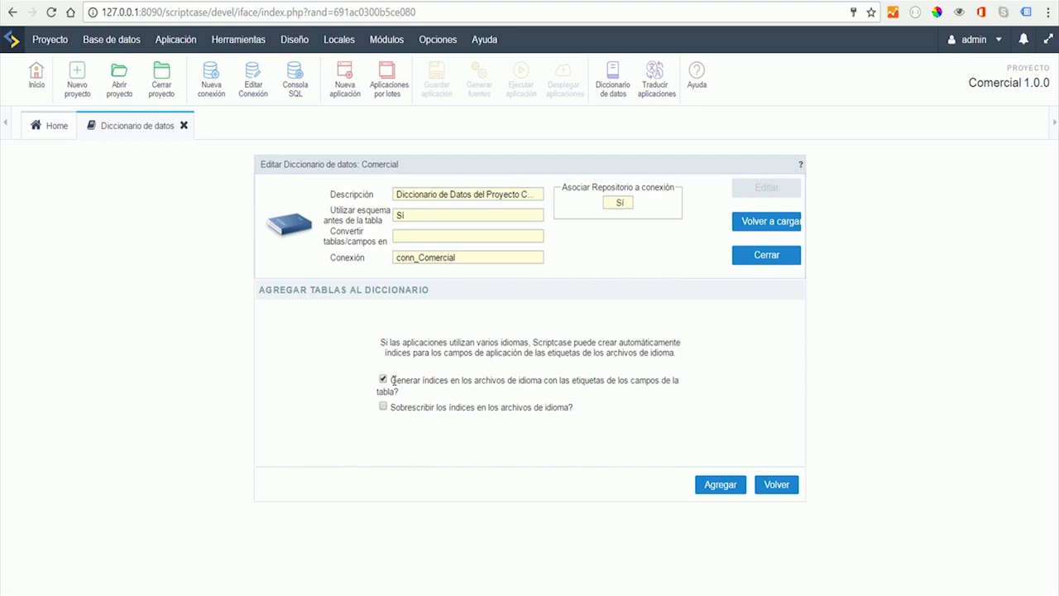
Step: Add the selected tables to the dictionary, generating language file indexes from the field labels without overwriting existing ones
drag(394, 380, 571, 379)
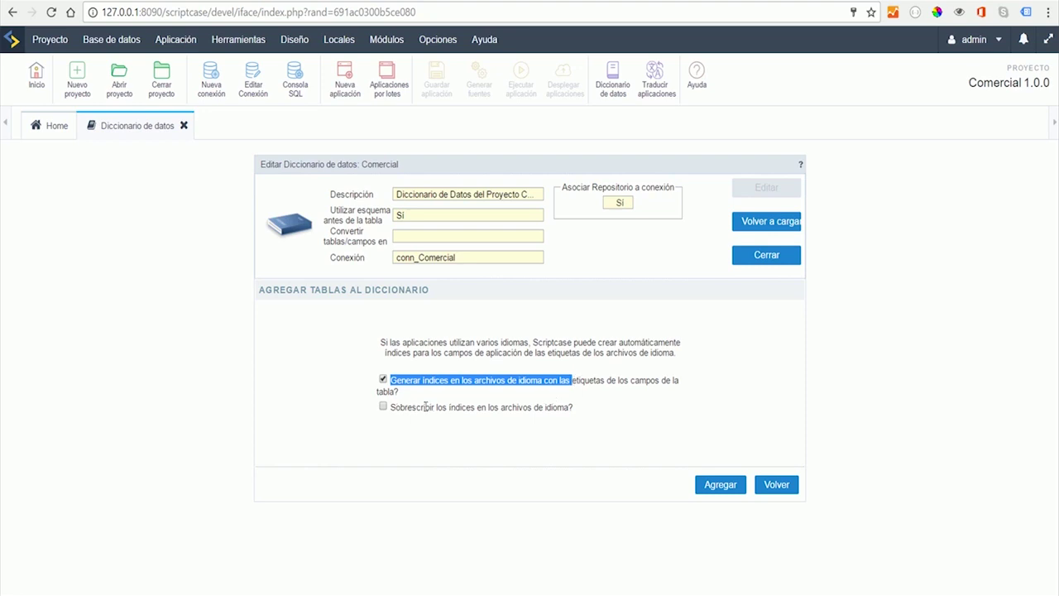
drag(389, 407, 598, 402)
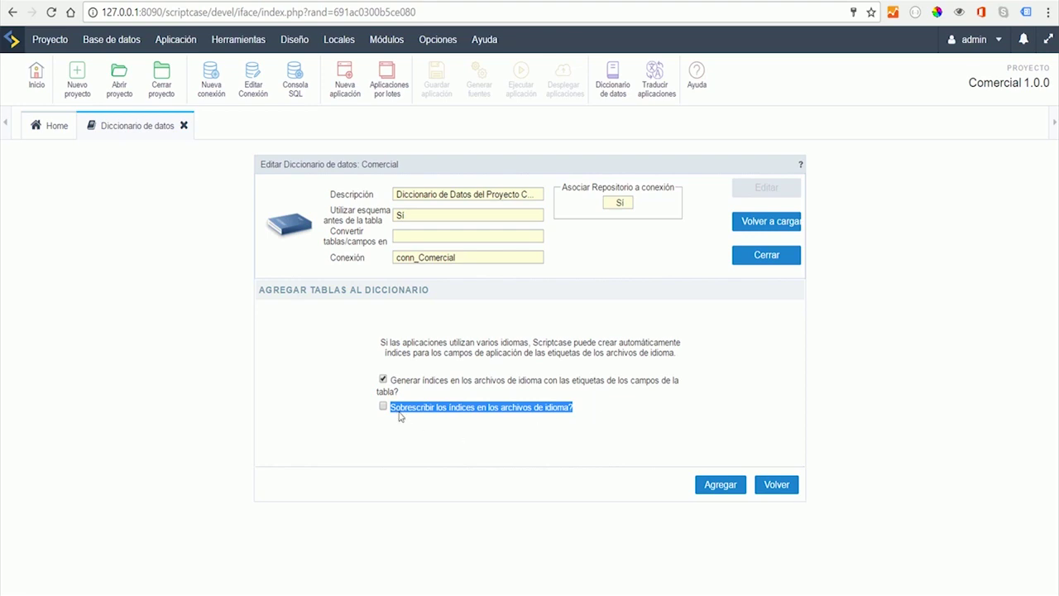
click(482, 405)
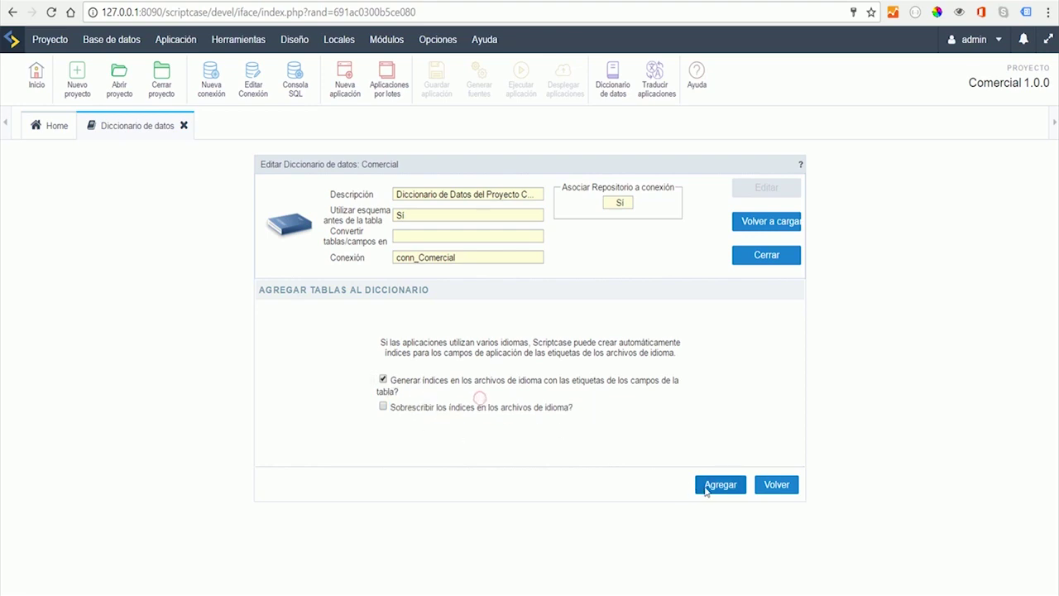
click(723, 488)
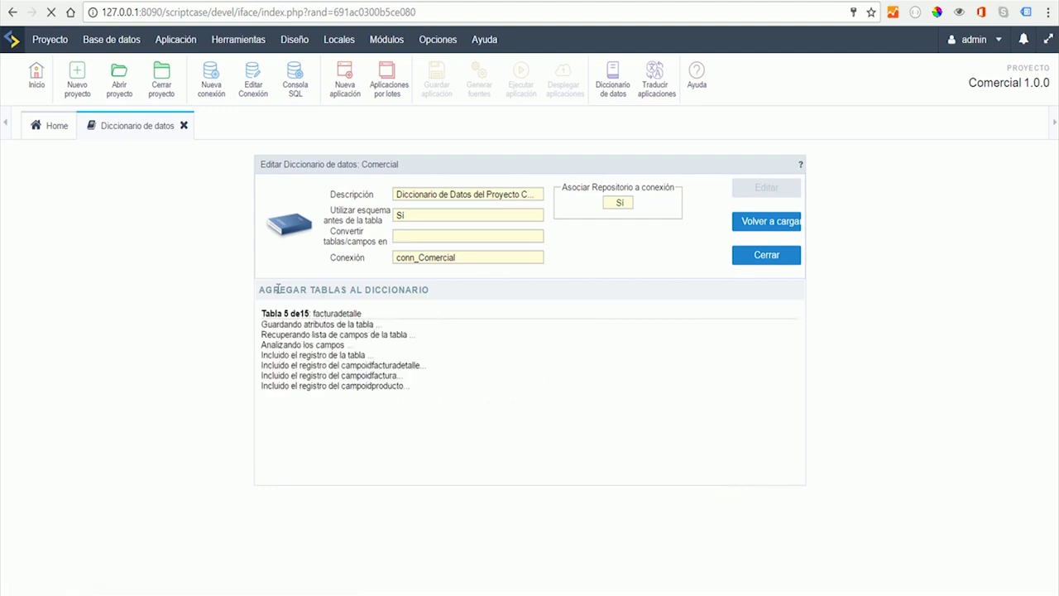
drag(261, 289, 432, 293)
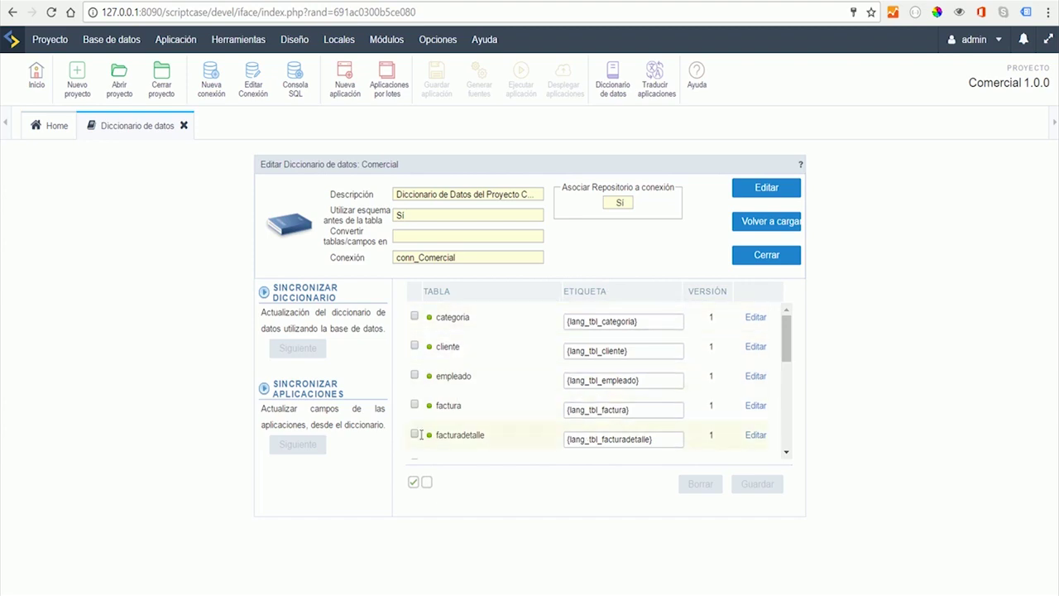
Step: Open form_categoria from the project's applications, examine the labels of its idcategoria and descripcioncategoria fields, and close the form
click(51, 128)
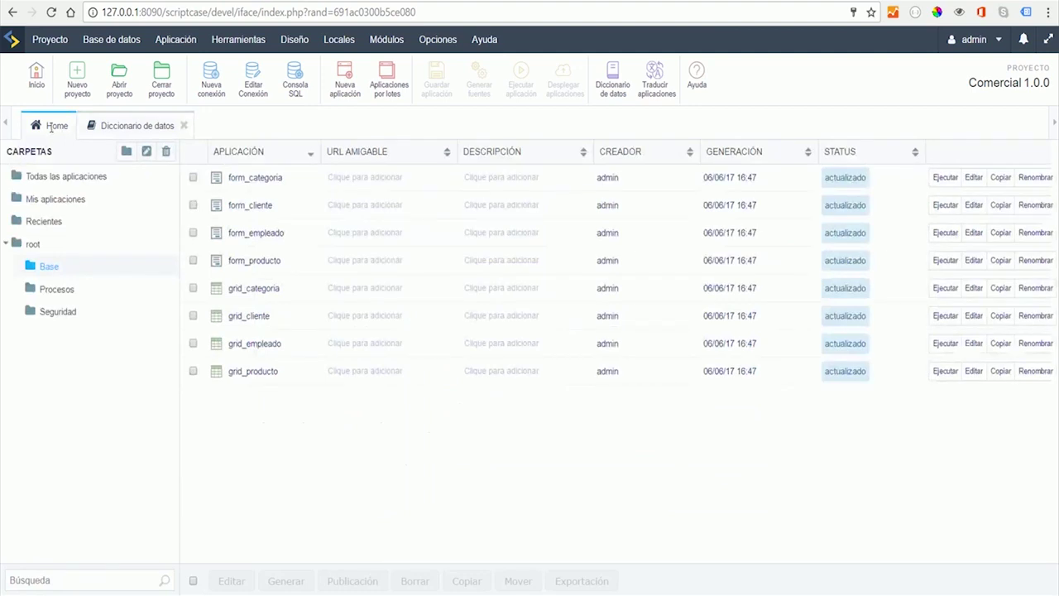
click(247, 178)
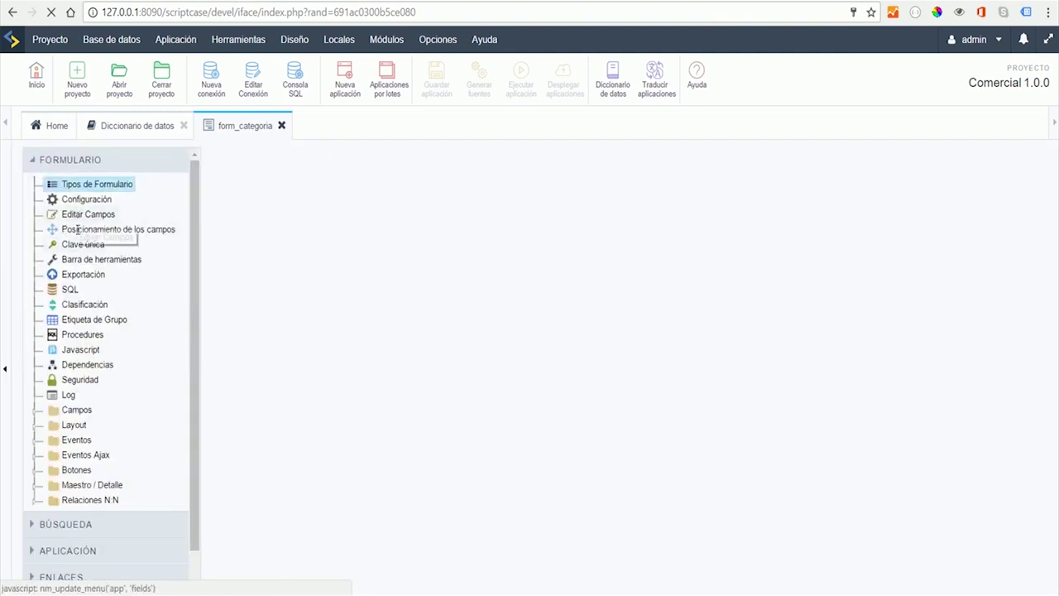
click(74, 412)
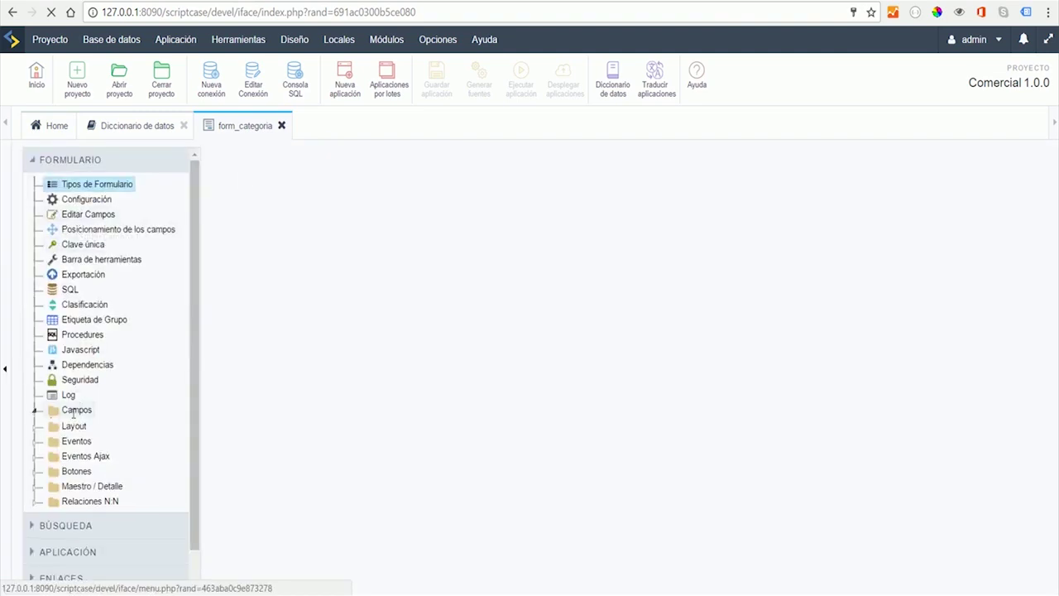
click(87, 214)
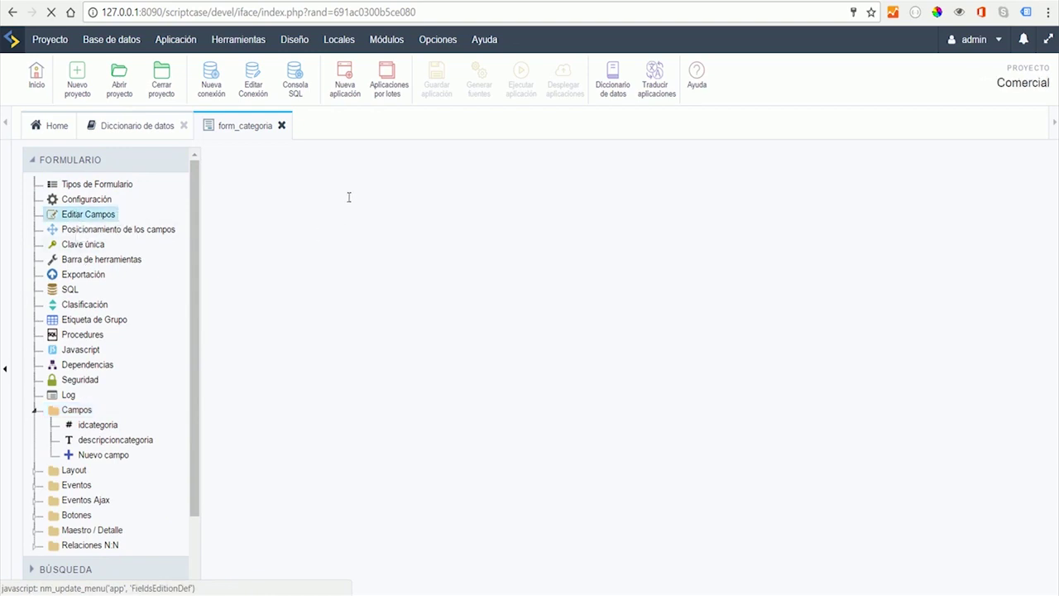
triple_click(373, 253)
triple_click(357, 276)
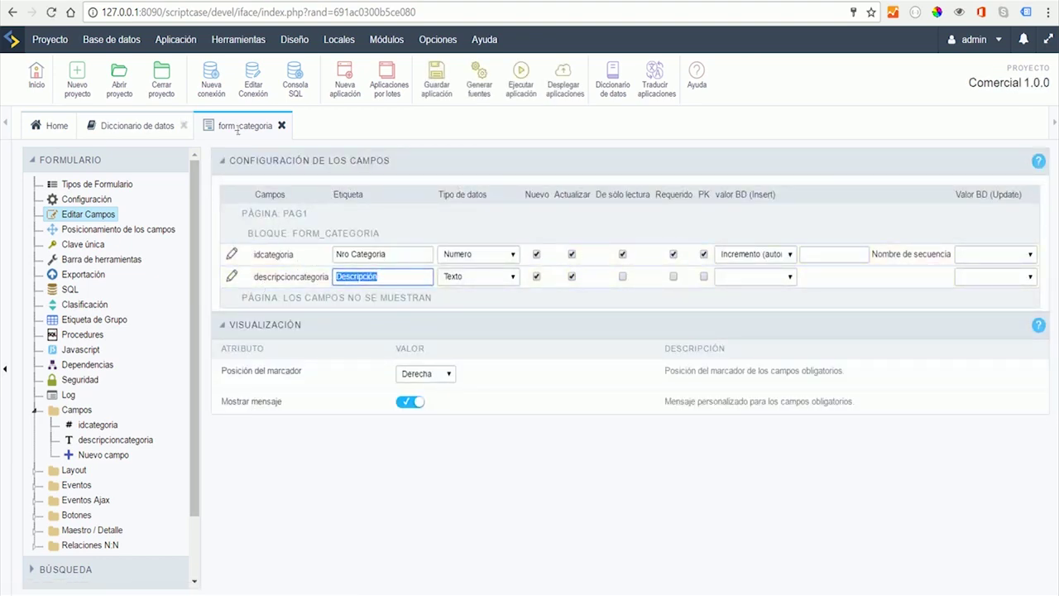
click(282, 125)
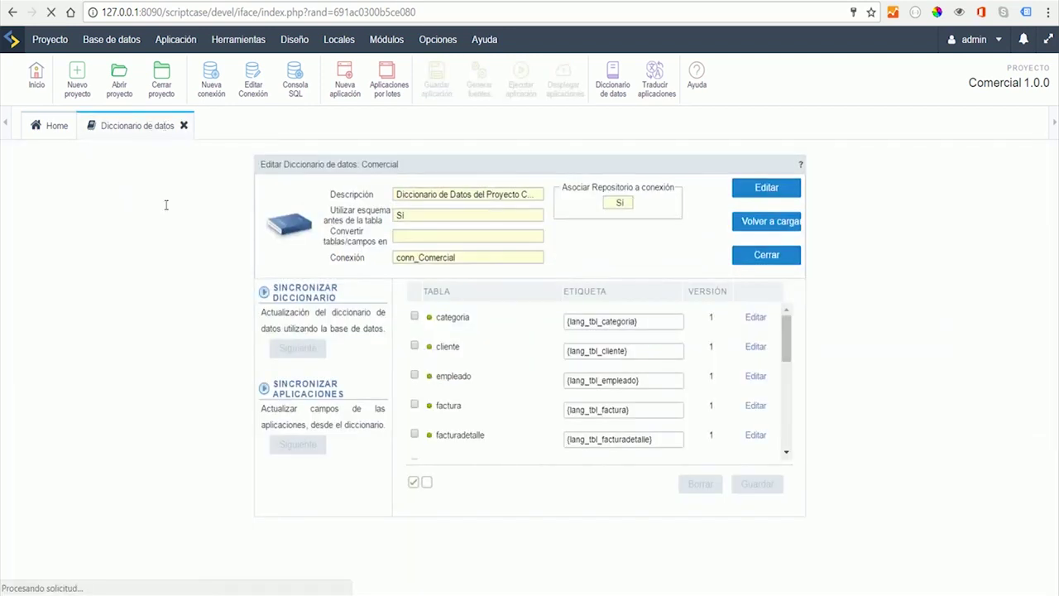
Step: Select all dictionary tables and review the applications offered for synchronization with the dictionary
click(413, 482)
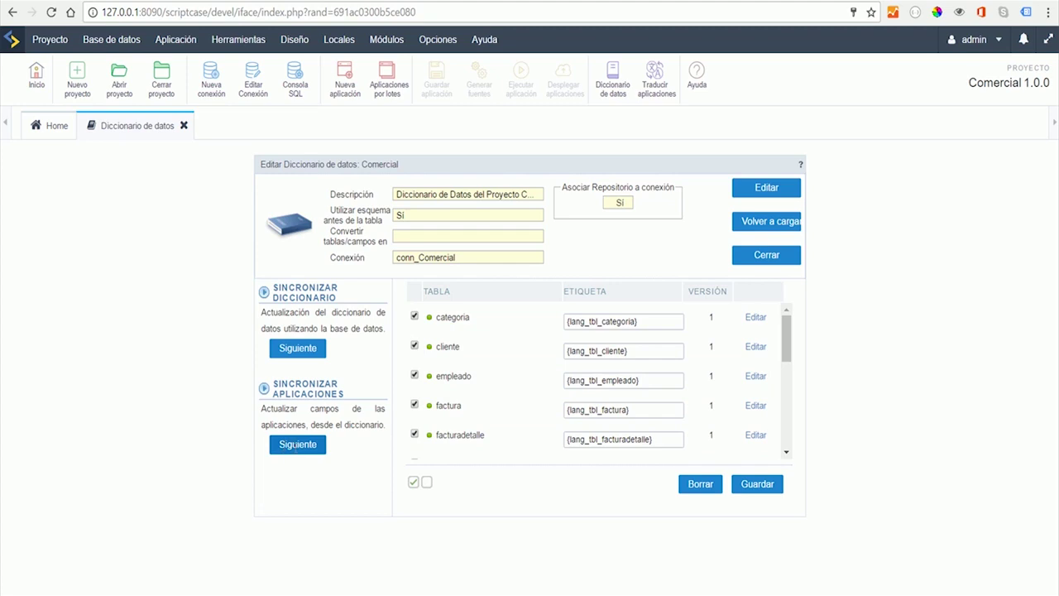
click(293, 450)
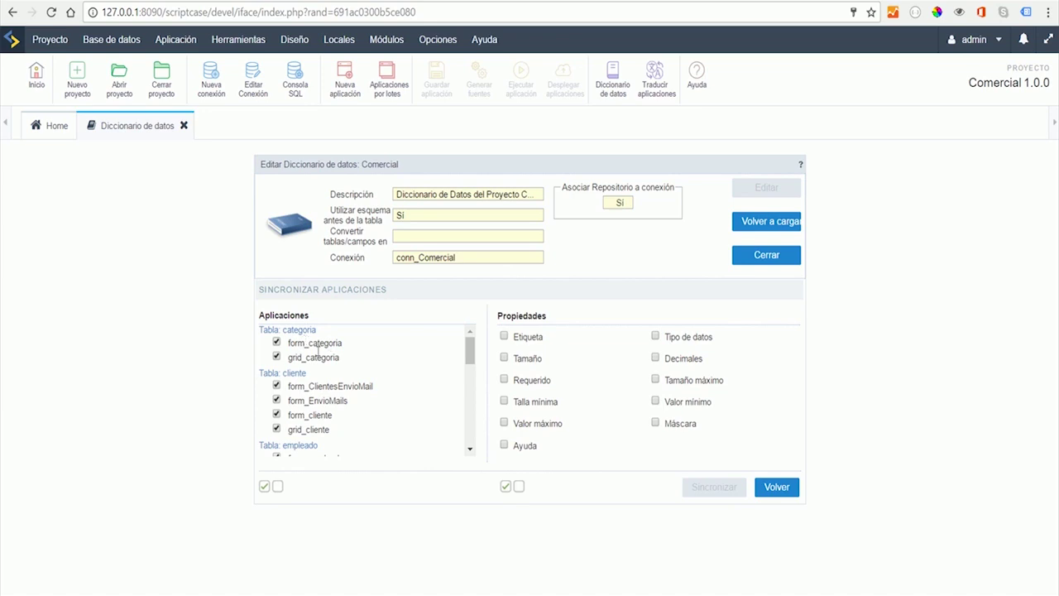
scroll(308, 351, down, 2)
scroll(307, 356, down, 10)
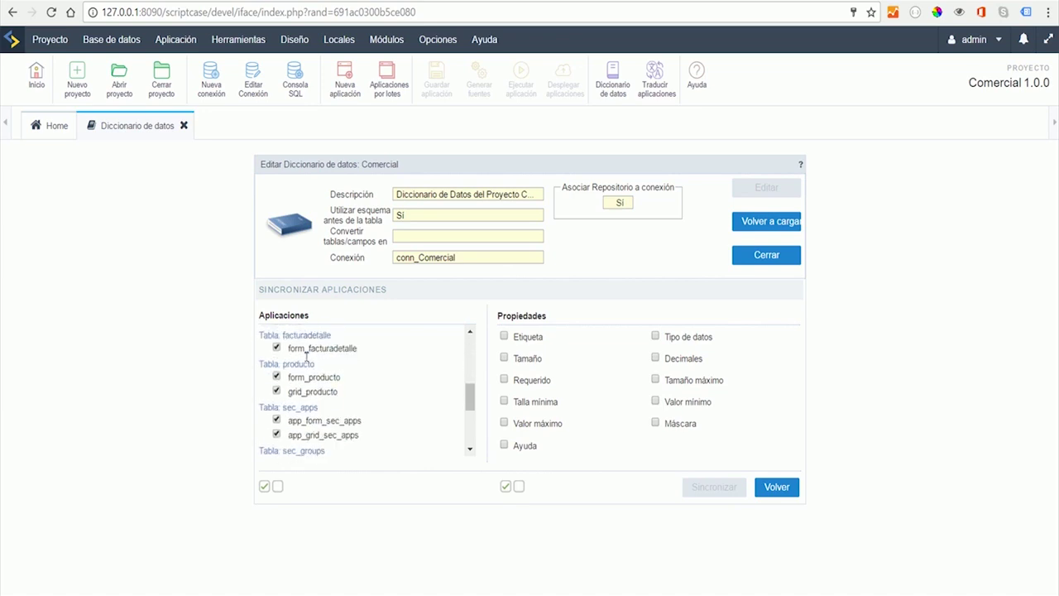
scroll(307, 362, up, 15)
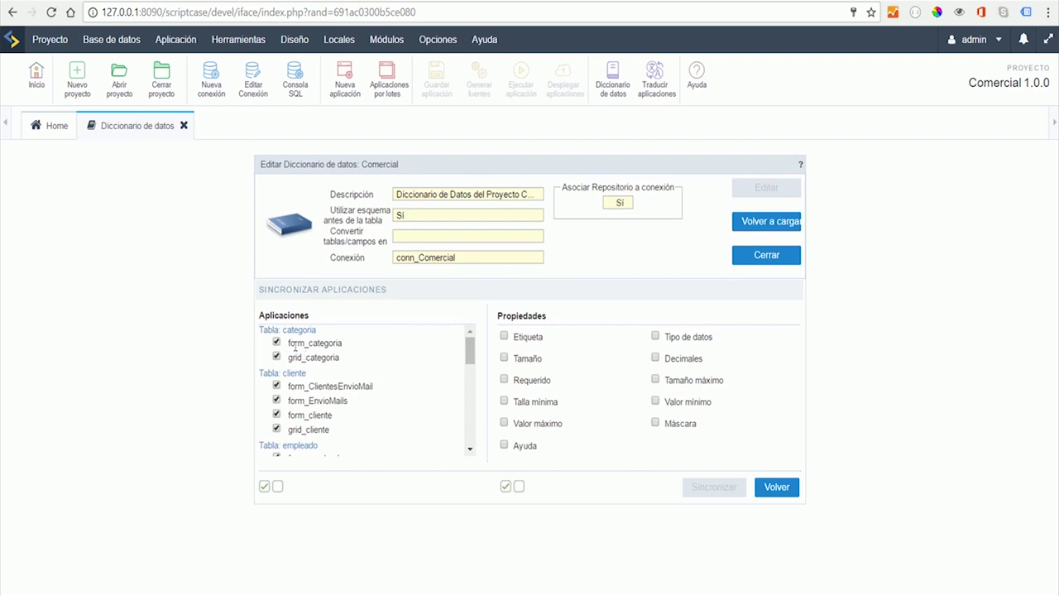
scroll(283, 346, down, 10)
scroll(283, 364, down, 1)
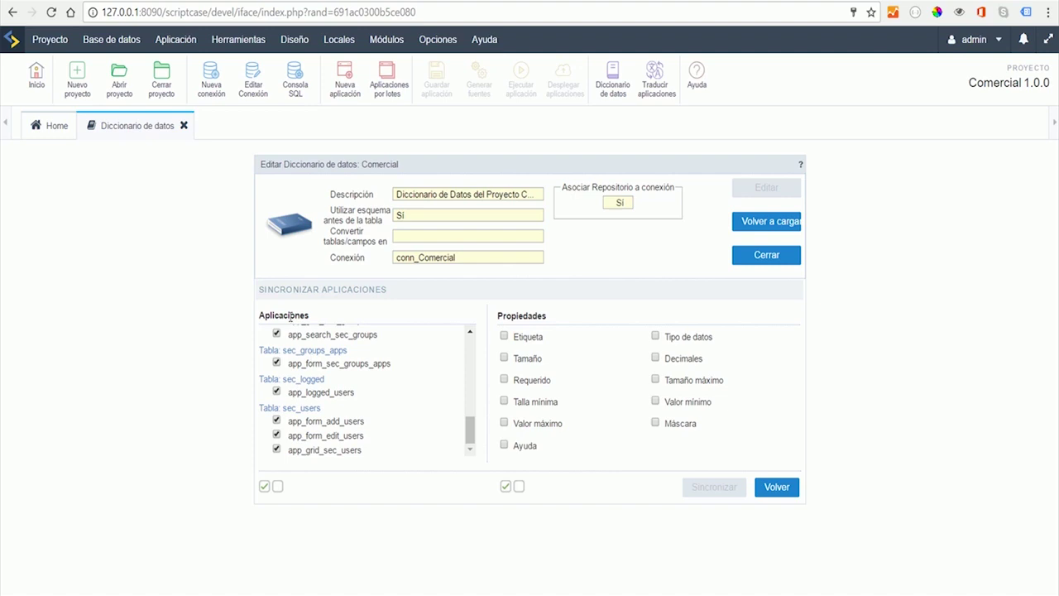
Step: Select all properties for the application synchronization, and return to the dictionary's table list without synchronizing
click(53, 125)
click(127, 125)
click(505, 486)
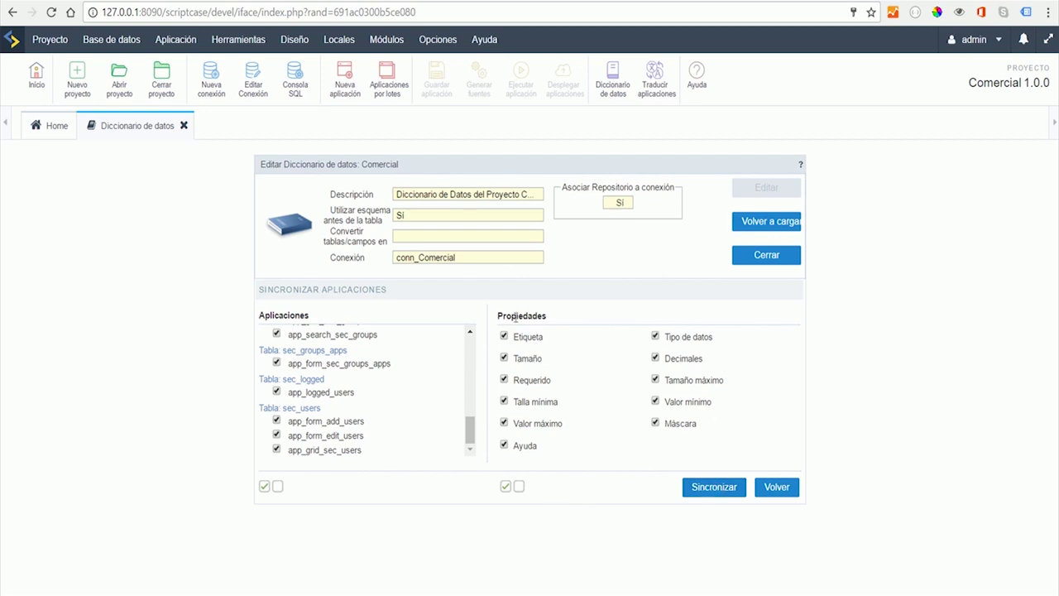
click(776, 487)
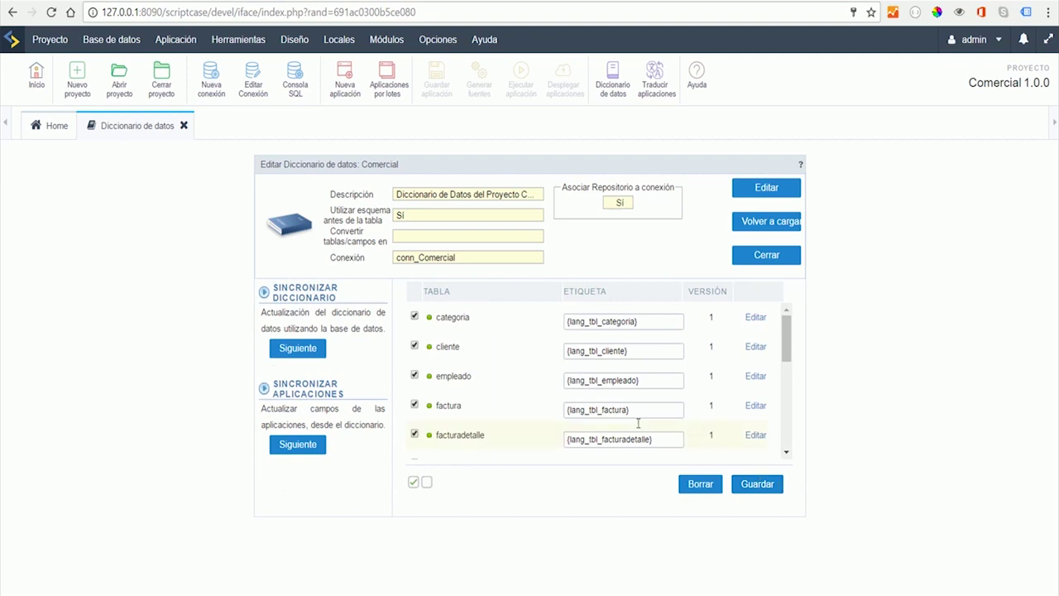
Step: Open the categoria table's fields in the dictionary and inspect the label of idcategoria
click(755, 319)
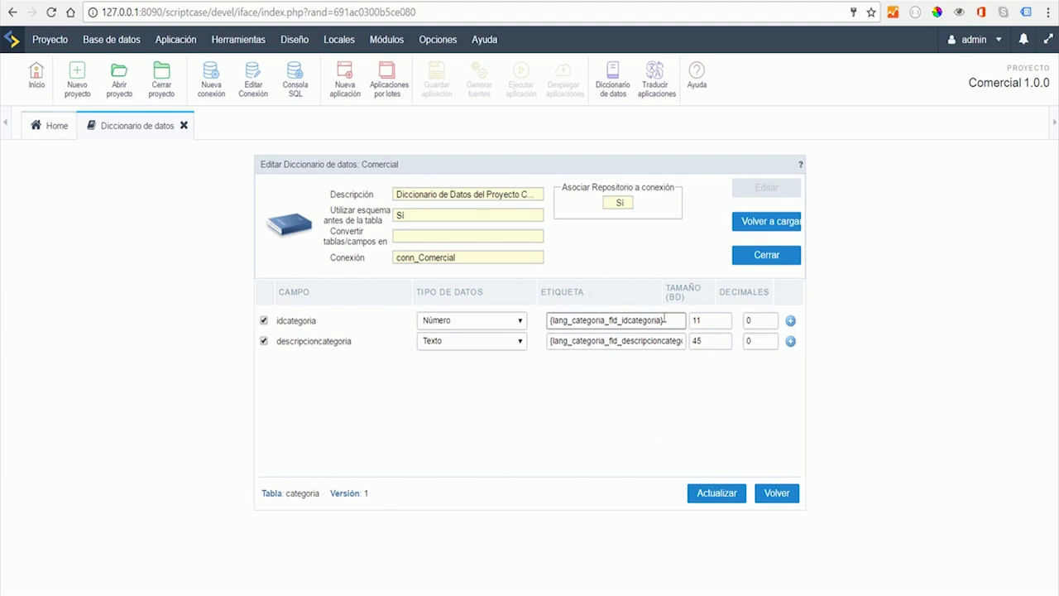
drag(673, 320, 528, 316)
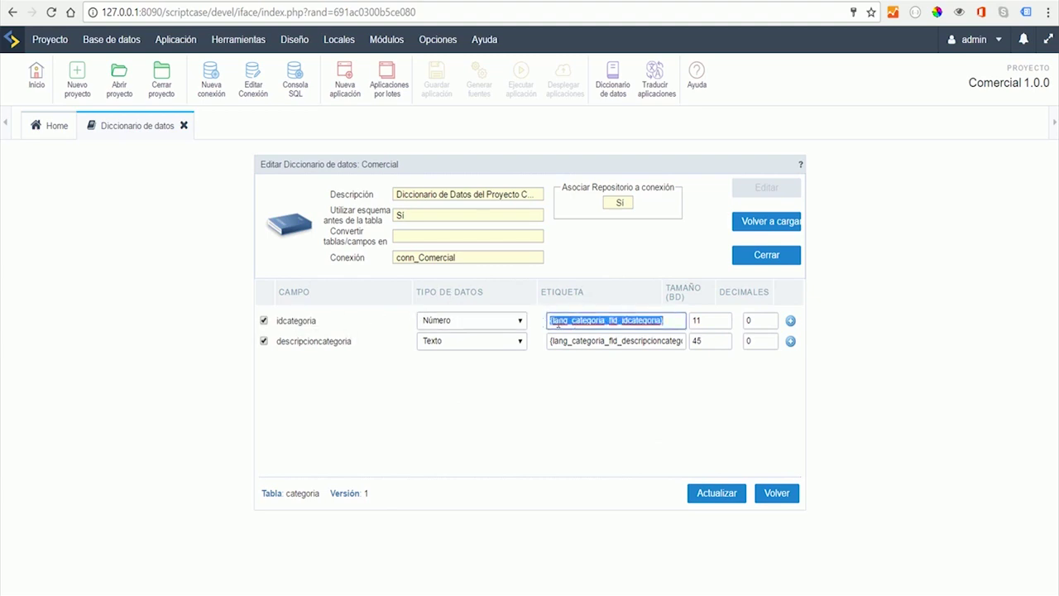
click(670, 321)
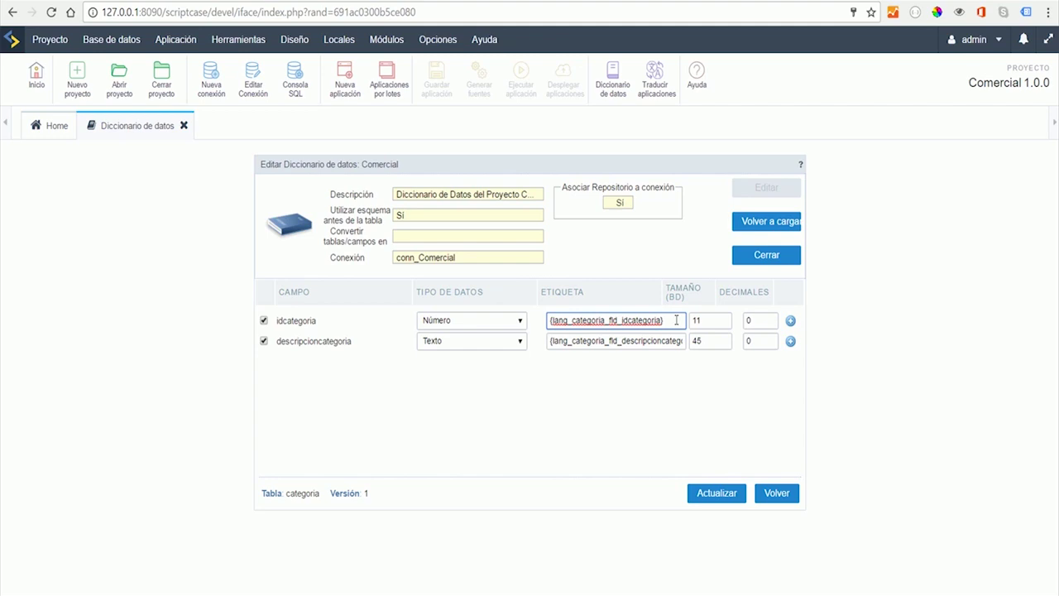
Step: Check the size and decimals of idcategoria, and return to the dictionary's table list
key(Tab)
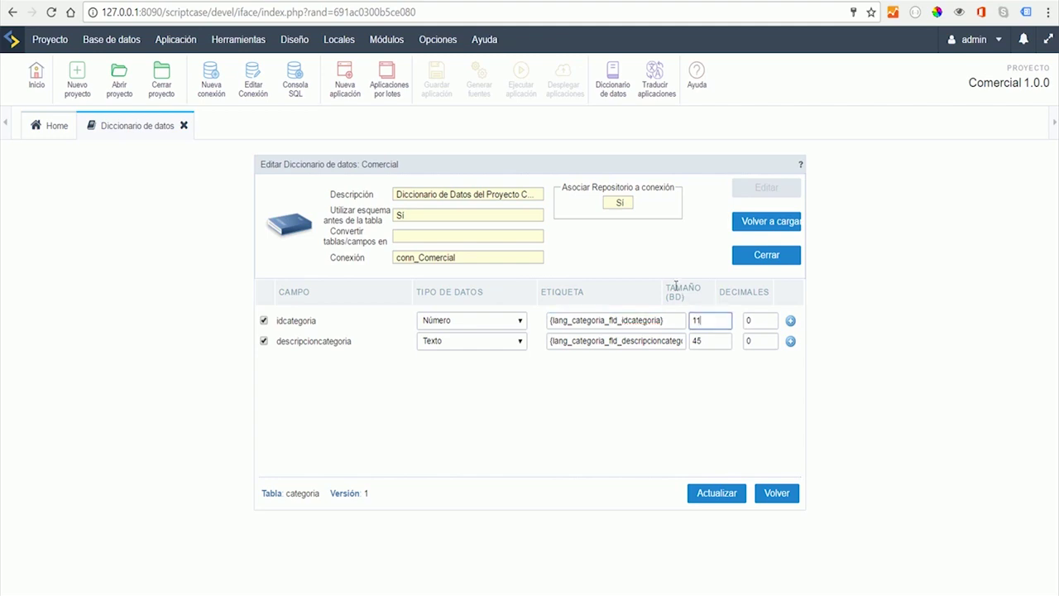
click(759, 322)
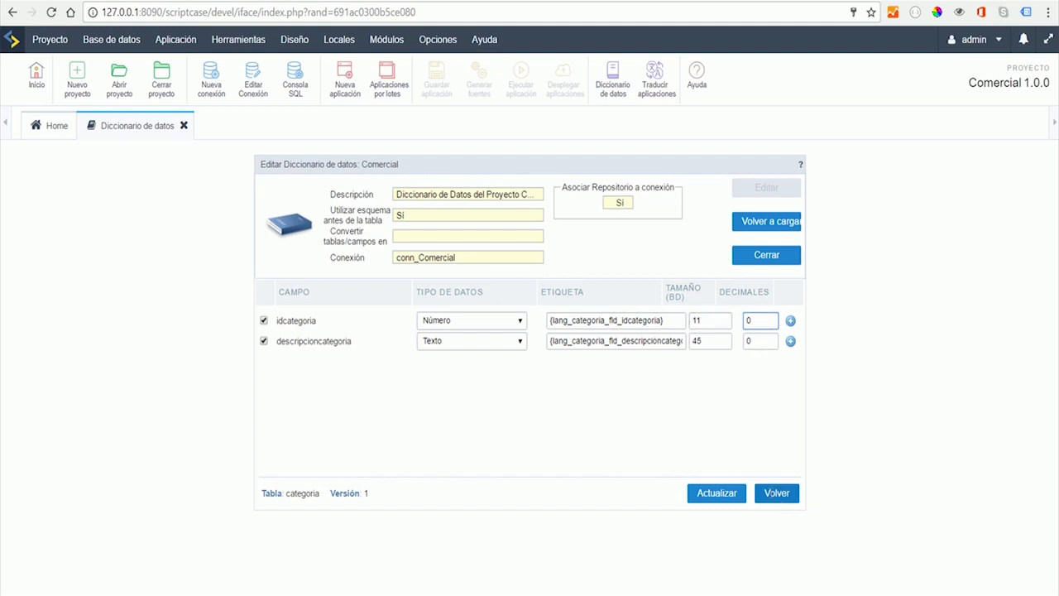
click(776, 494)
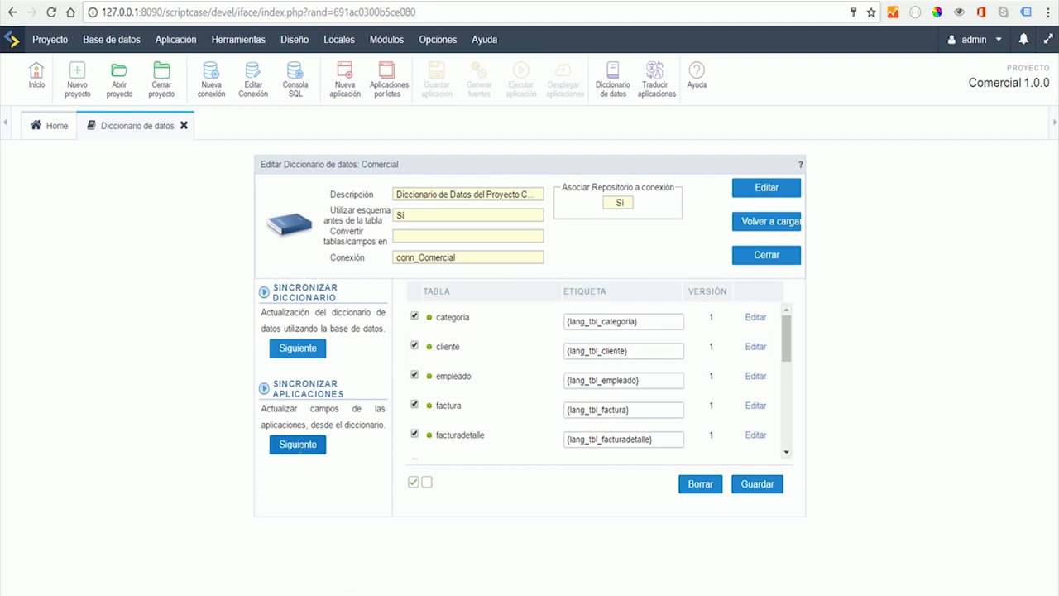
Step: Synchronize all listed applications with the dictionary, keeping every application and property selected
click(298, 445)
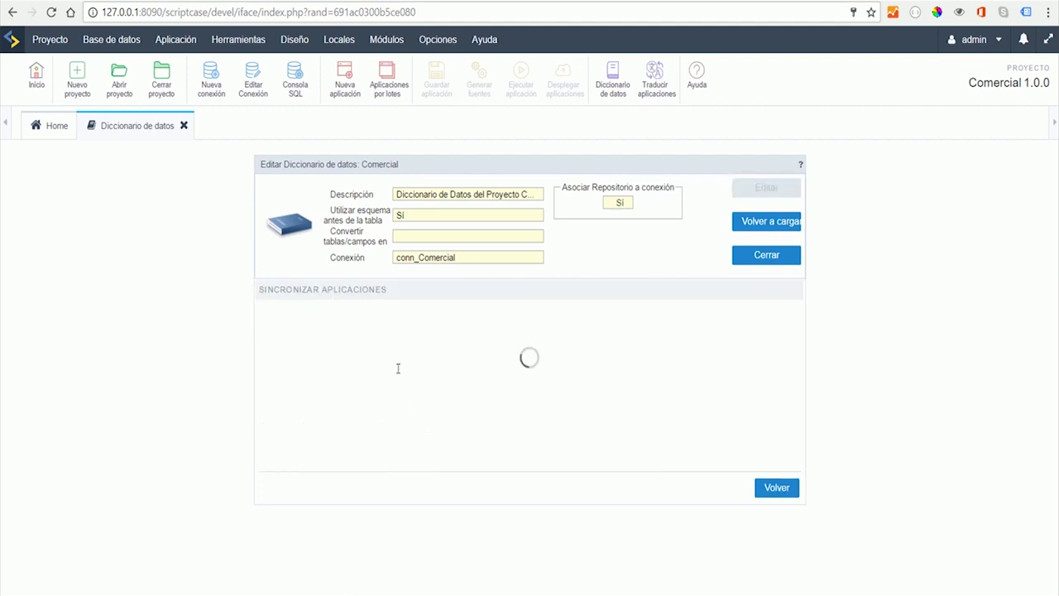
scroll(309, 400, up, 10)
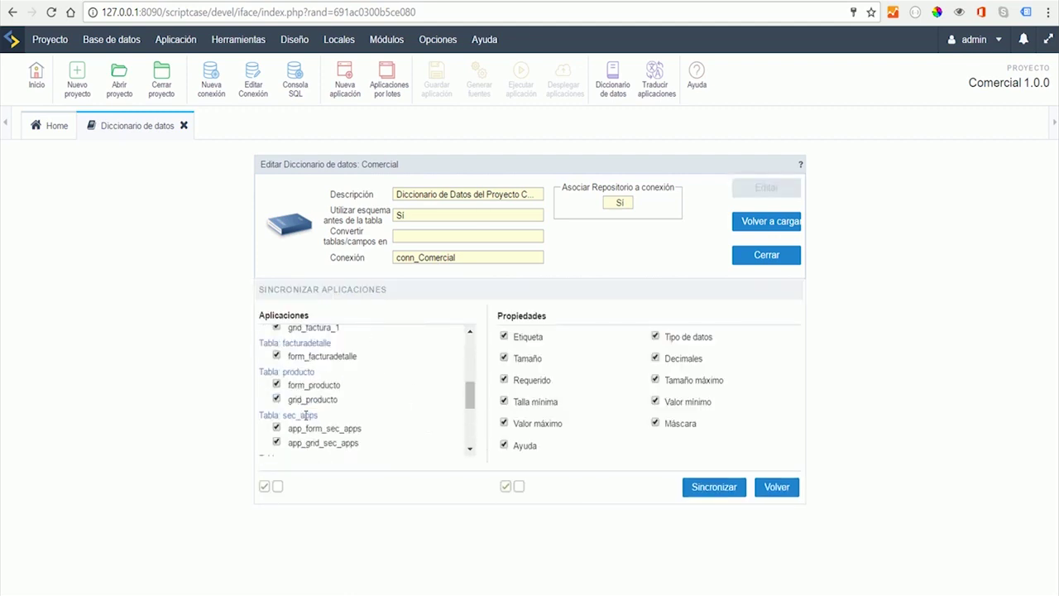
scroll(308, 418, down, 10)
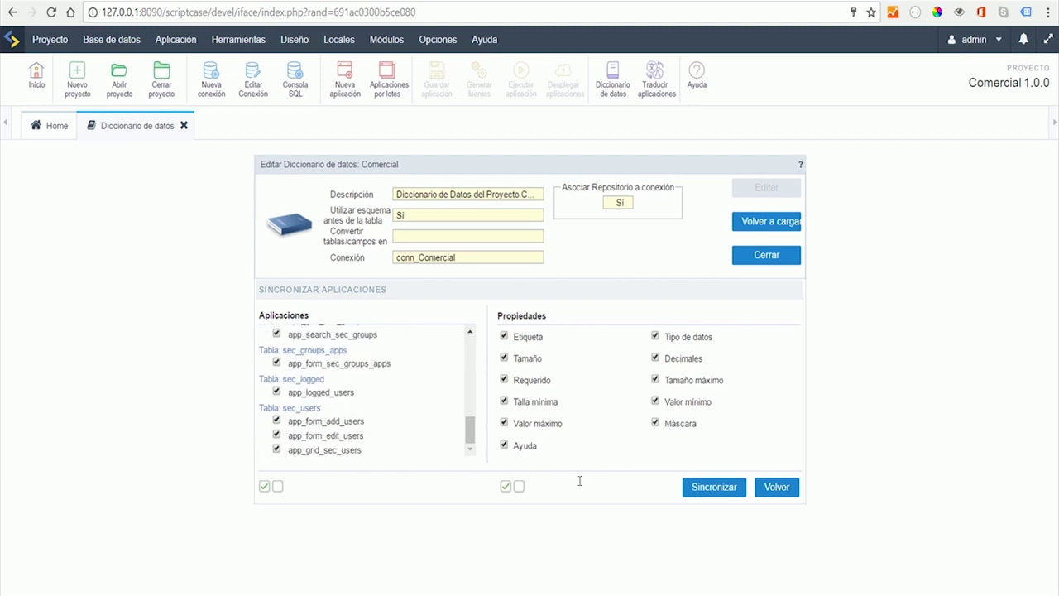
click(716, 487)
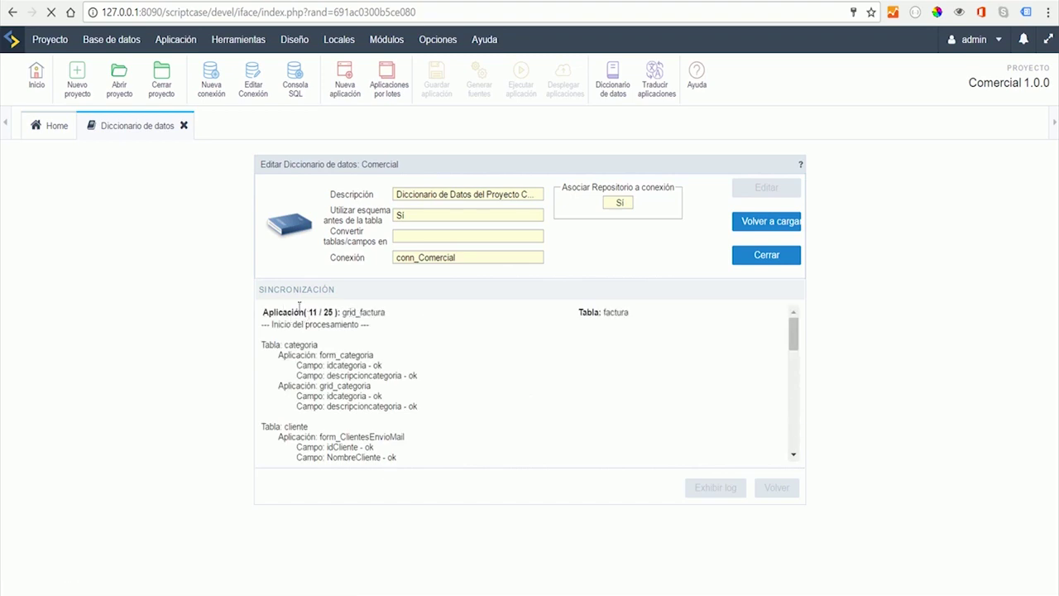
Step: Review the synchronization's processing output by table, application and field
scroll(360, 334, down, 10)
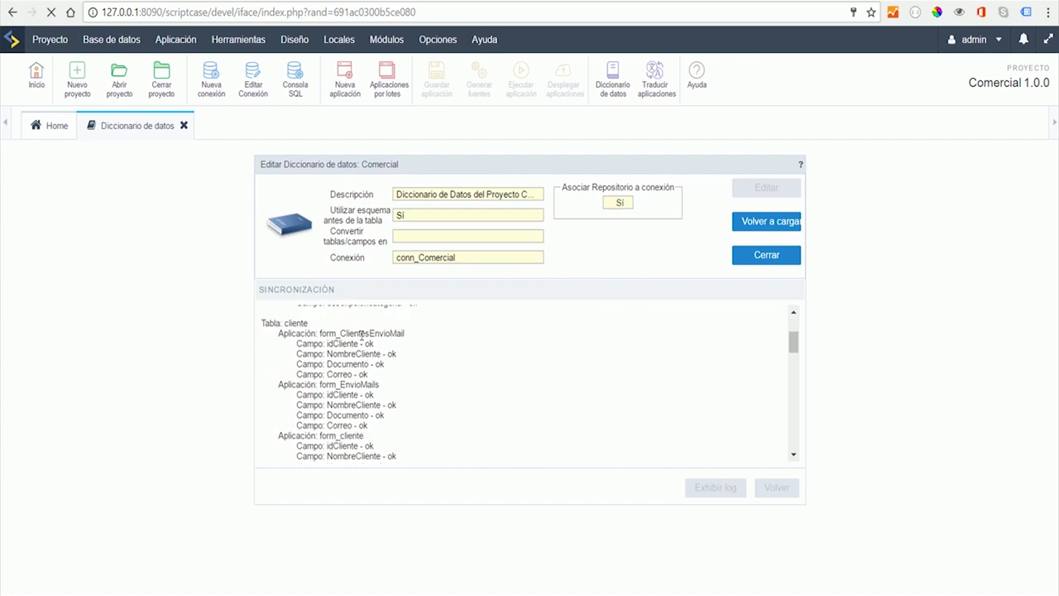
scroll(362, 334, down, 15)
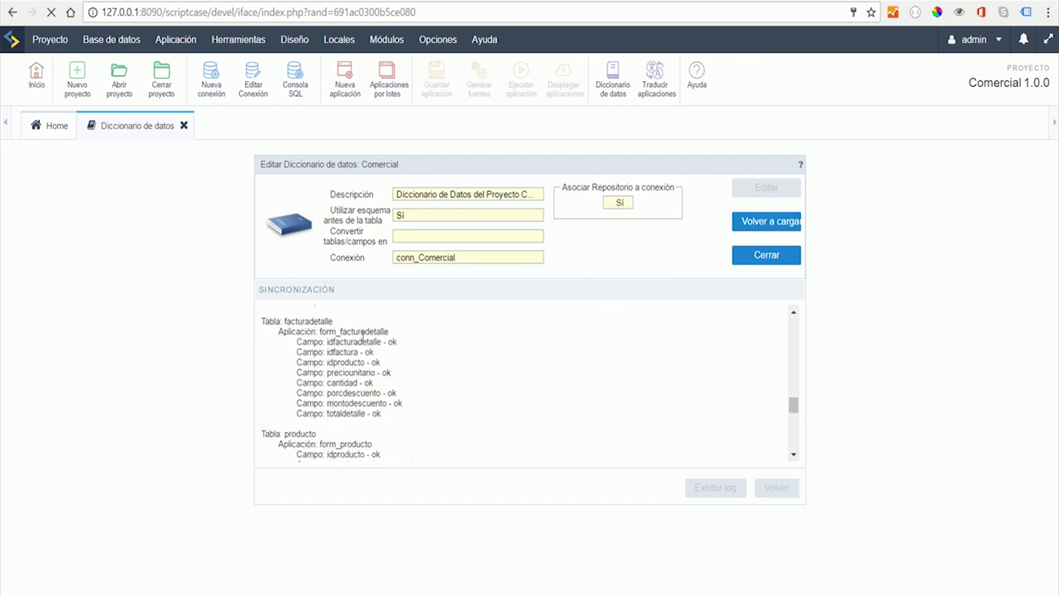
scroll(362, 335, up, 20)
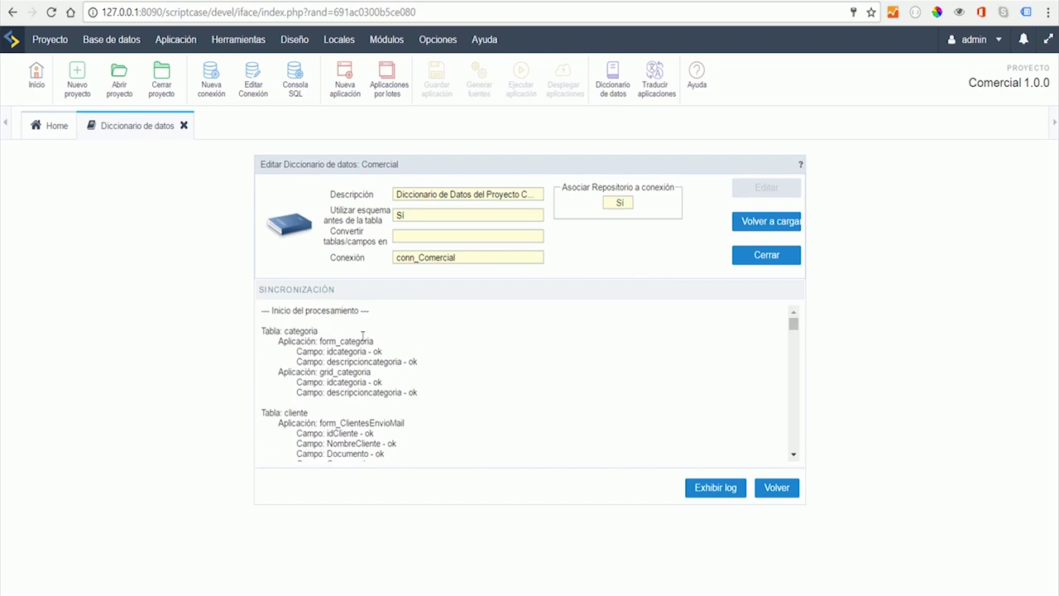
Step: Display the synchronization log and compare the before and after field labels, including idcategoria in form_categoria and NroFactura in grid_factura
click(716, 487)
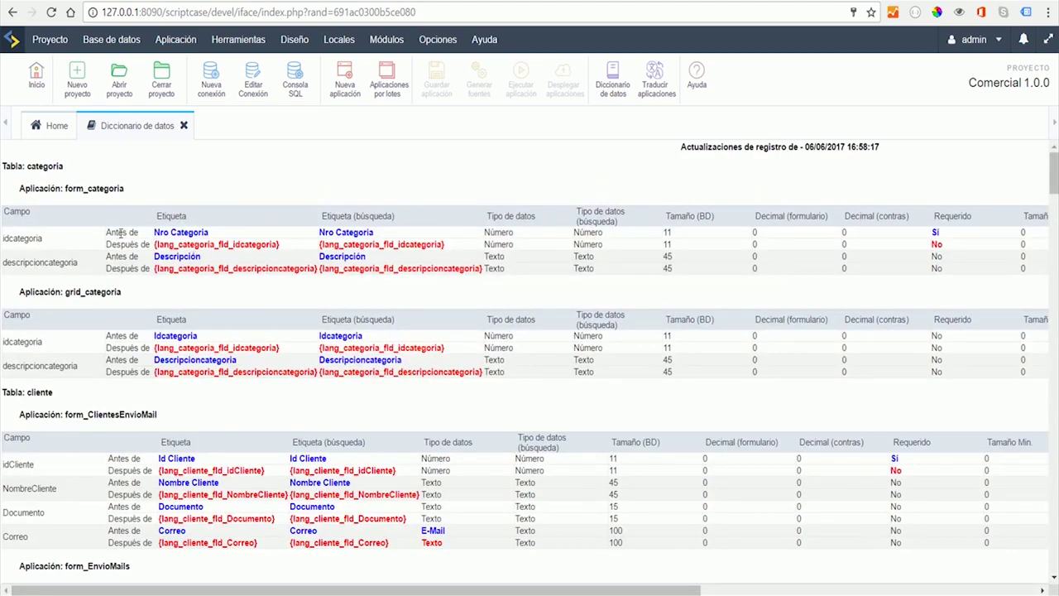
drag(153, 230, 294, 242)
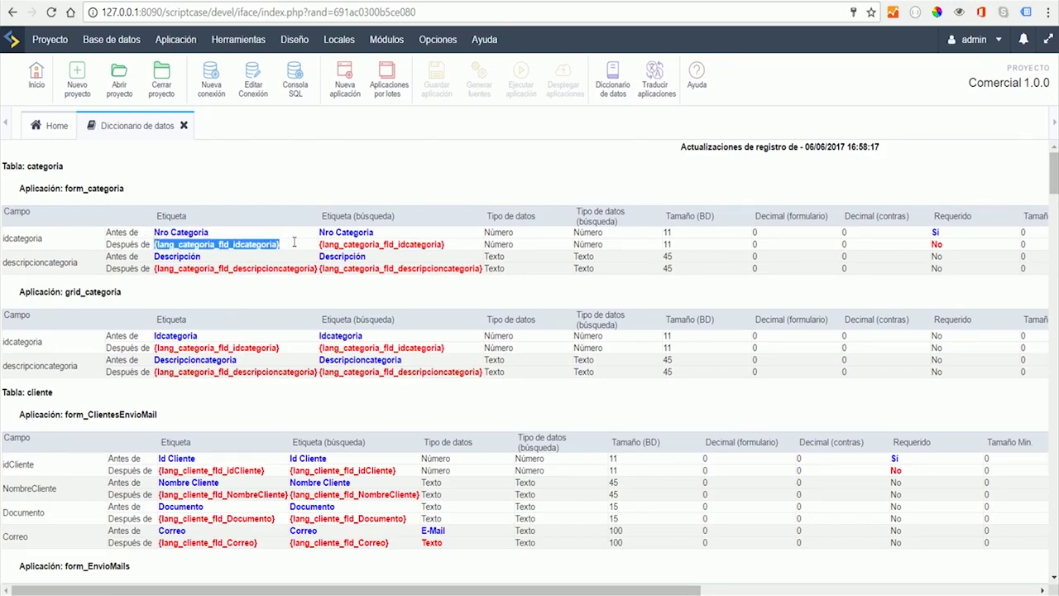
scroll(266, 321, down, 5)
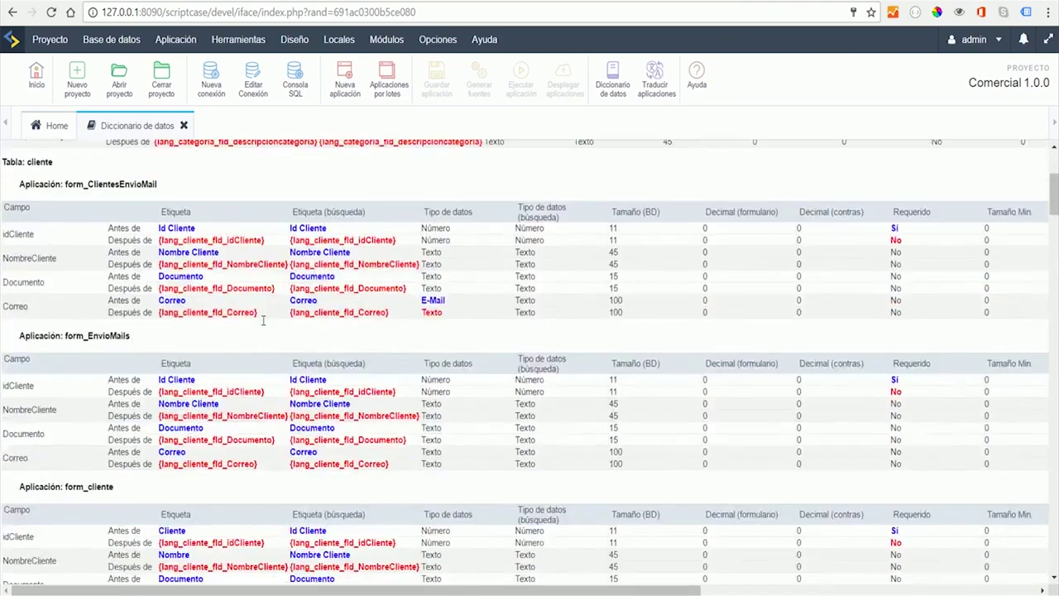
scroll(263, 317, down, 7)
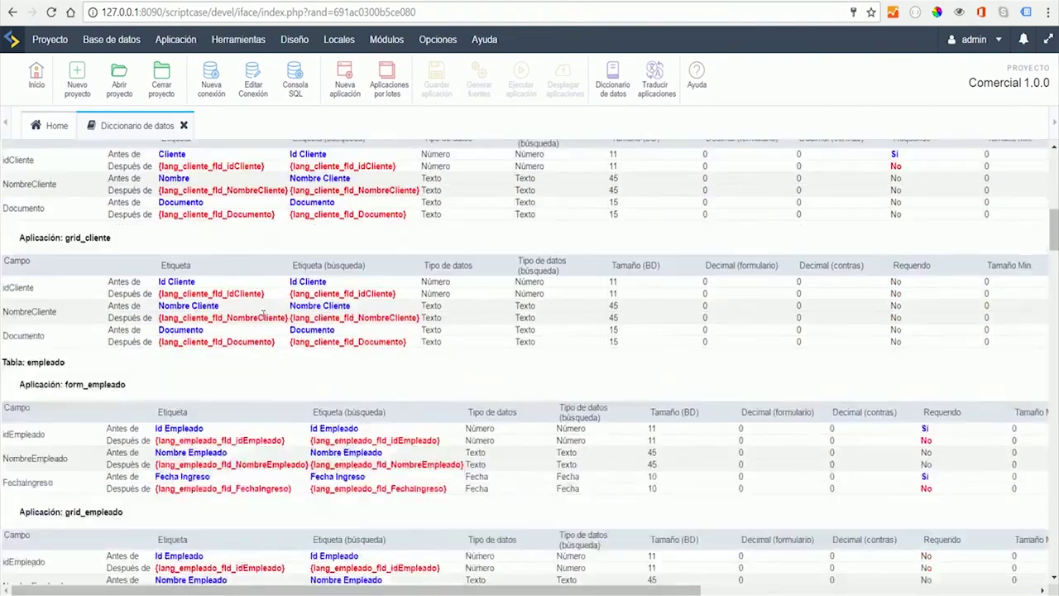
scroll(263, 314, down, 1)
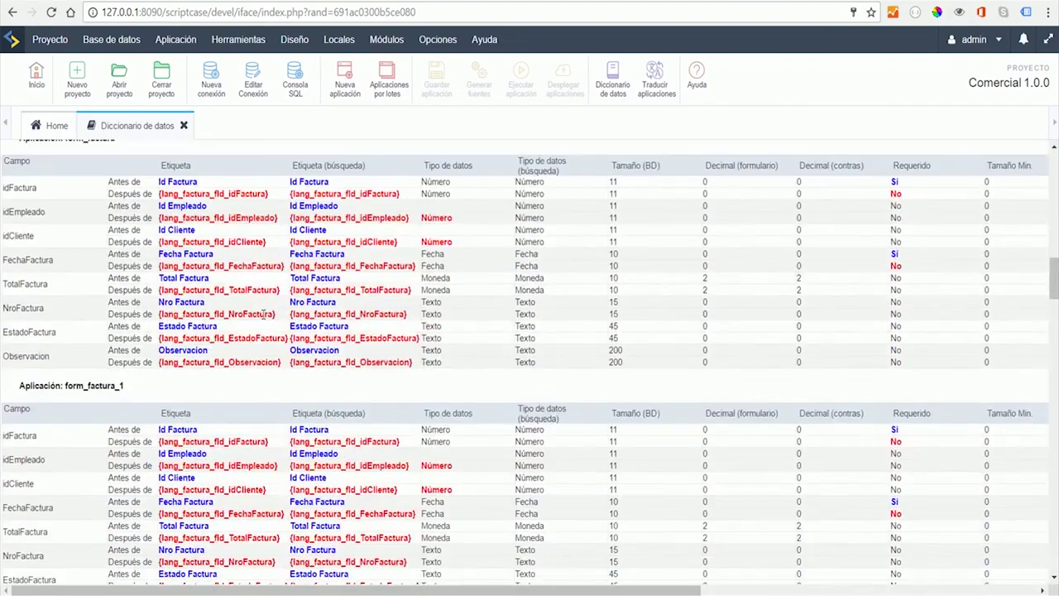
scroll(264, 315, down, 6)
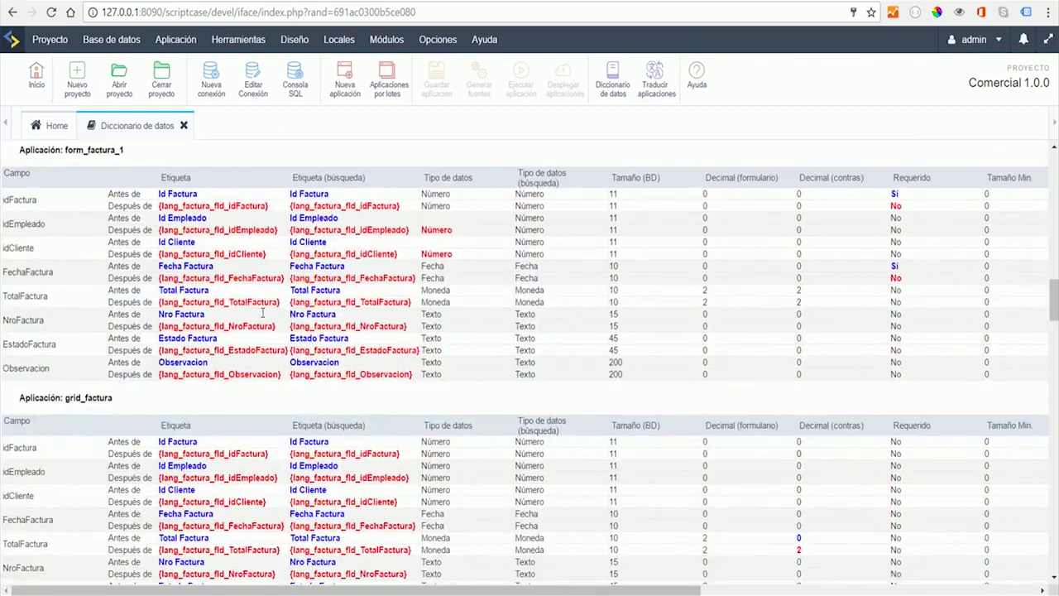
scroll(263, 313, down, 3)
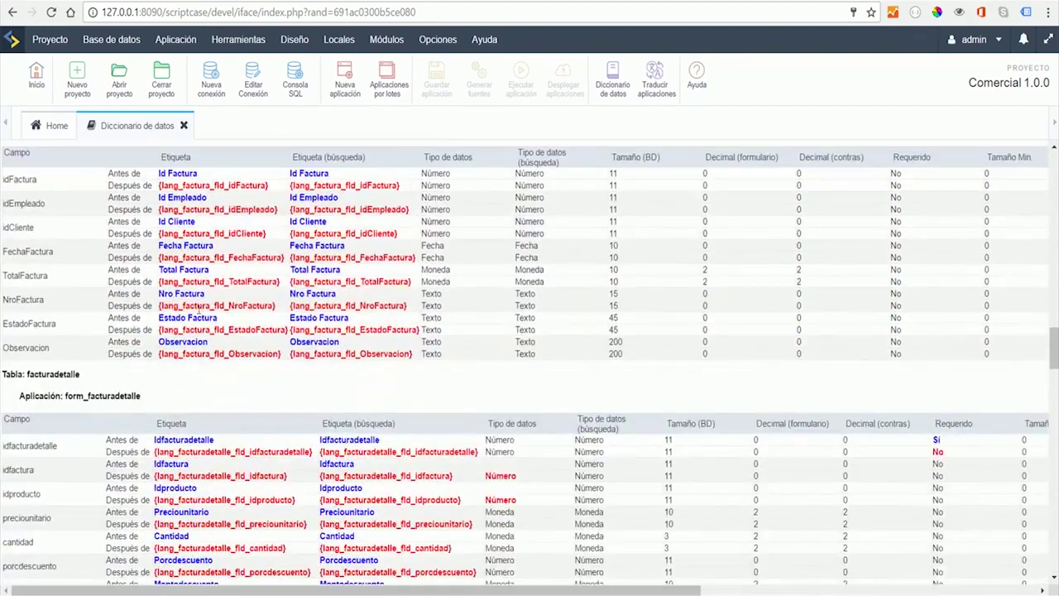
drag(163, 304, 279, 305)
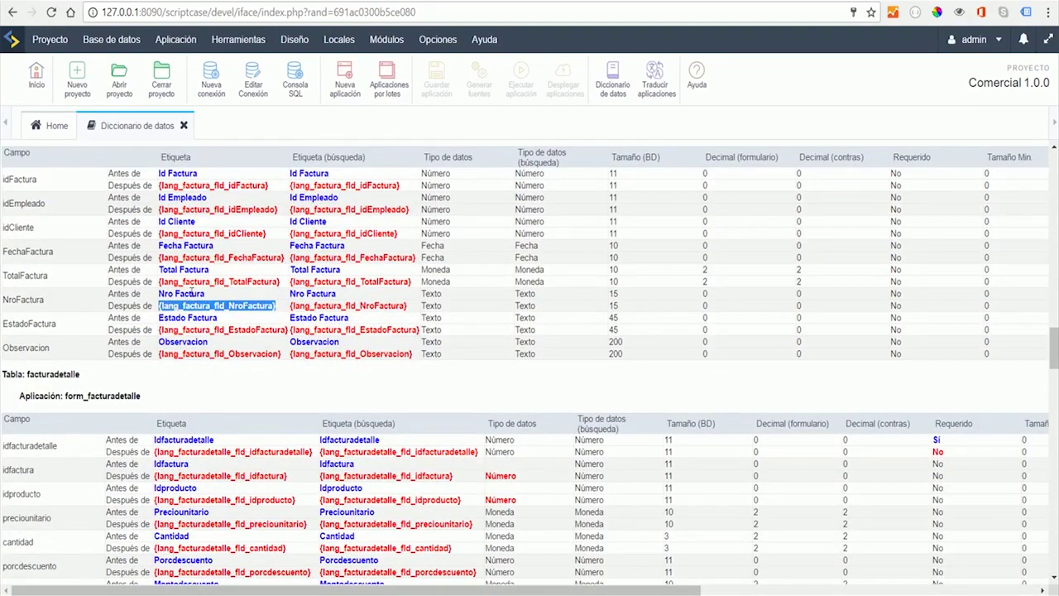
drag(203, 294, 281, 305)
Step: Examine the log's remaining tables, and inspect the new idCliente label of form_ClientesEnvioMail
scroll(269, 315, down, 10)
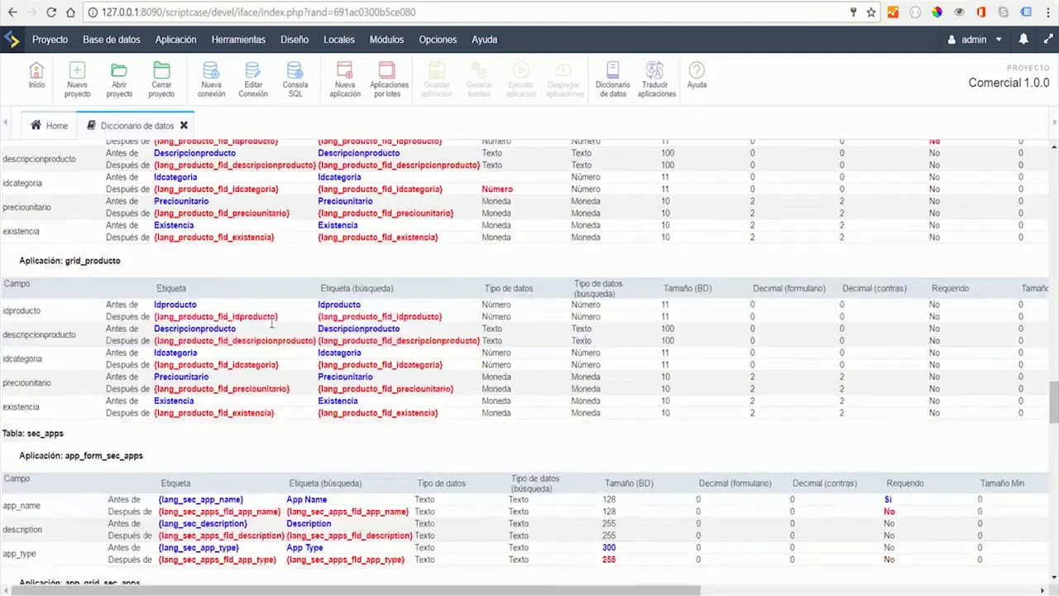
scroll(270, 324, down, 5)
scroll(270, 324, up, 20)
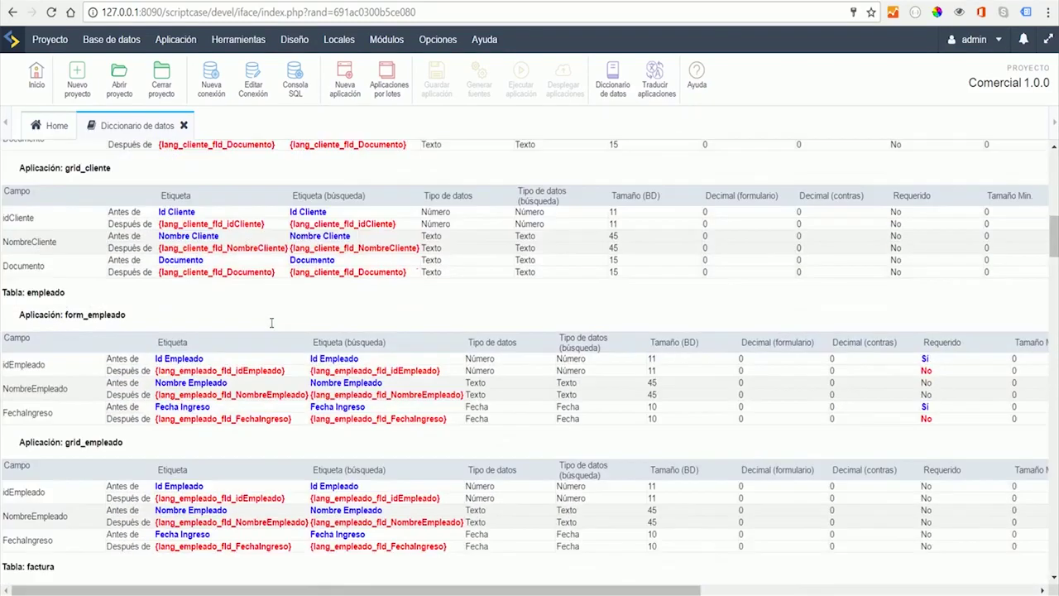
scroll(271, 323, up, 5)
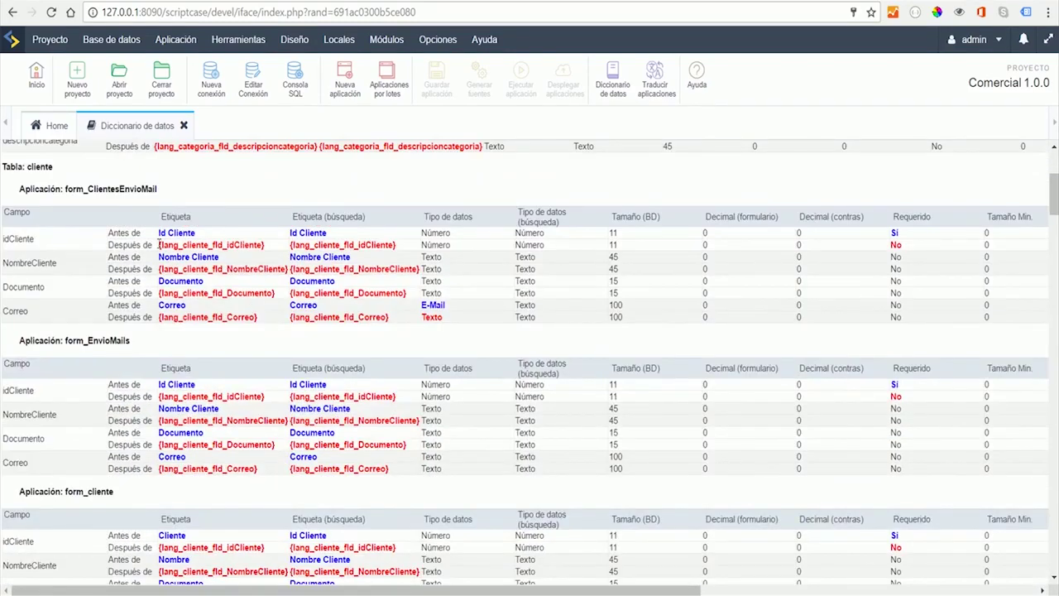
drag(160, 244, 273, 245)
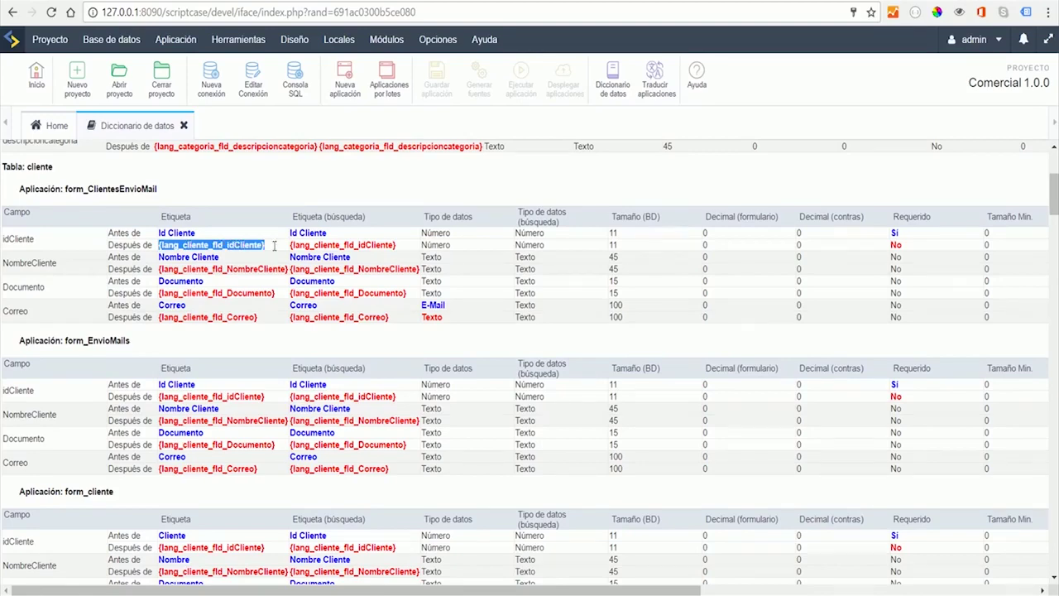
scroll(241, 237, up, 3)
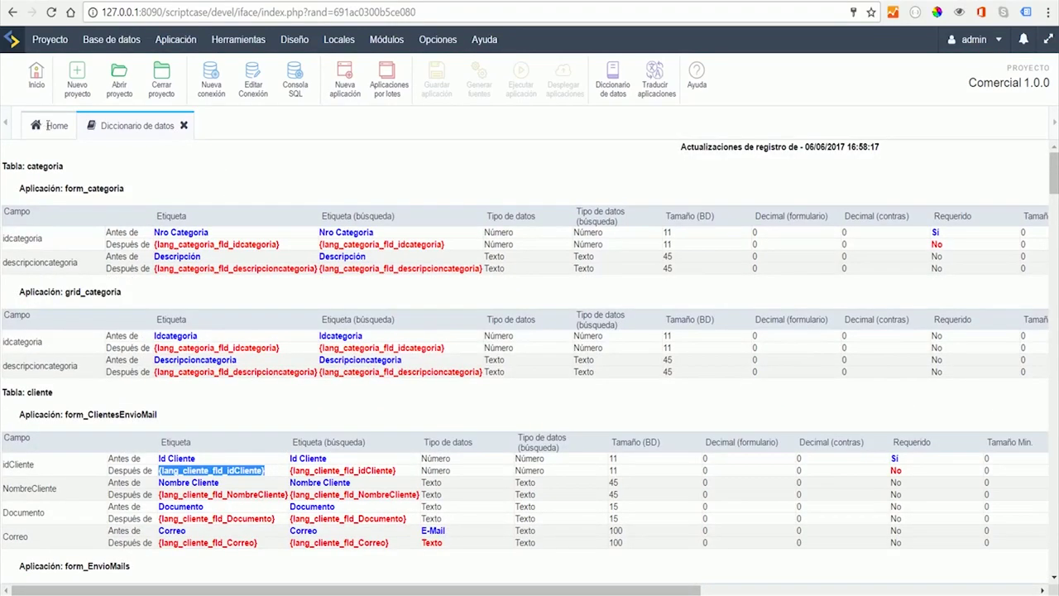
Step: Open form_categoria from the project's applications, inspect the synchronized label of idcategoria in its field settings, and close the form
click(47, 125)
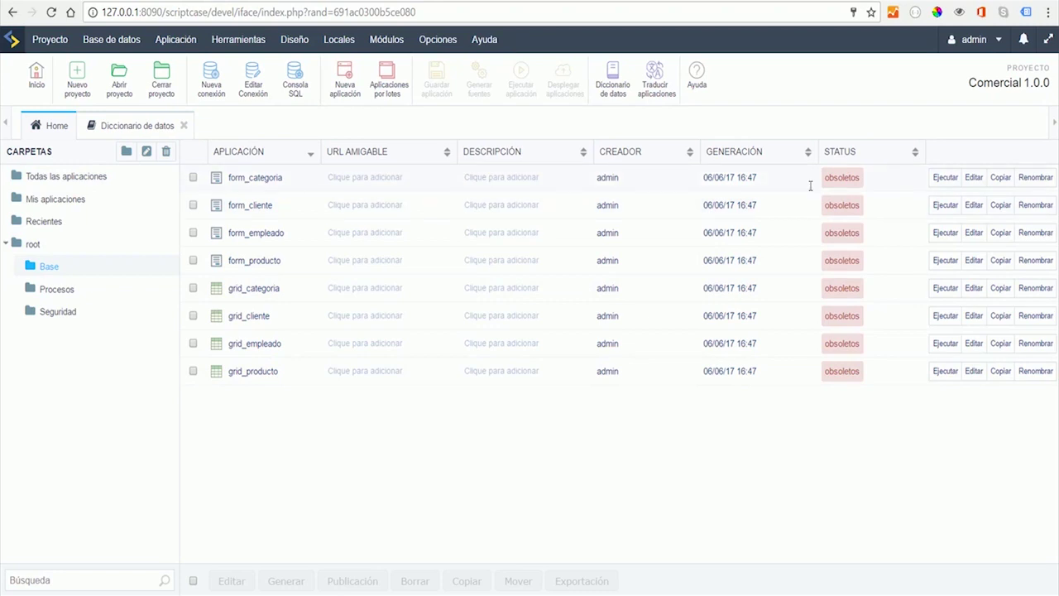
click(253, 178)
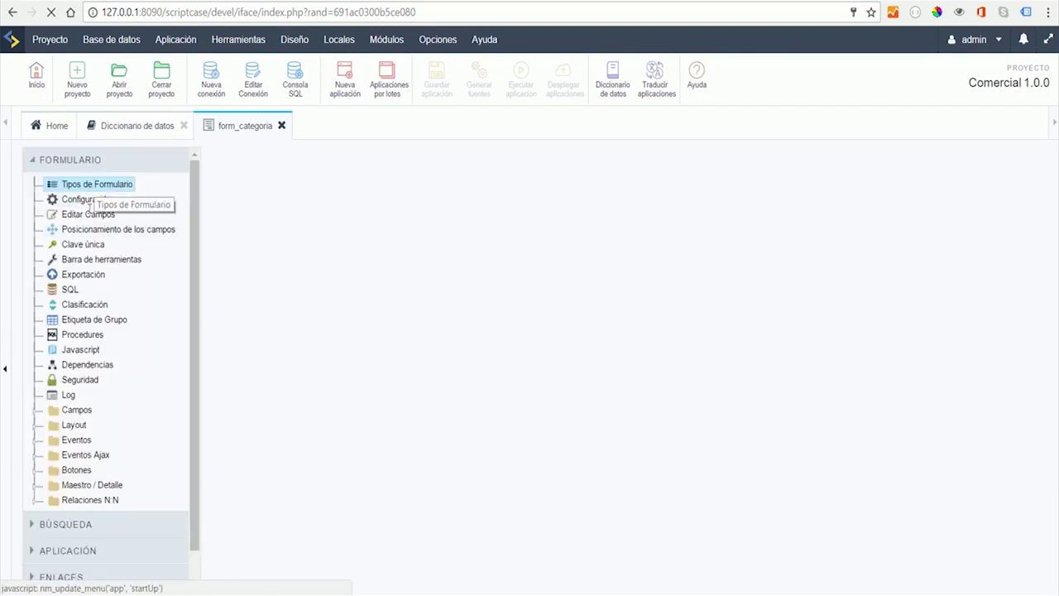
click(83, 216)
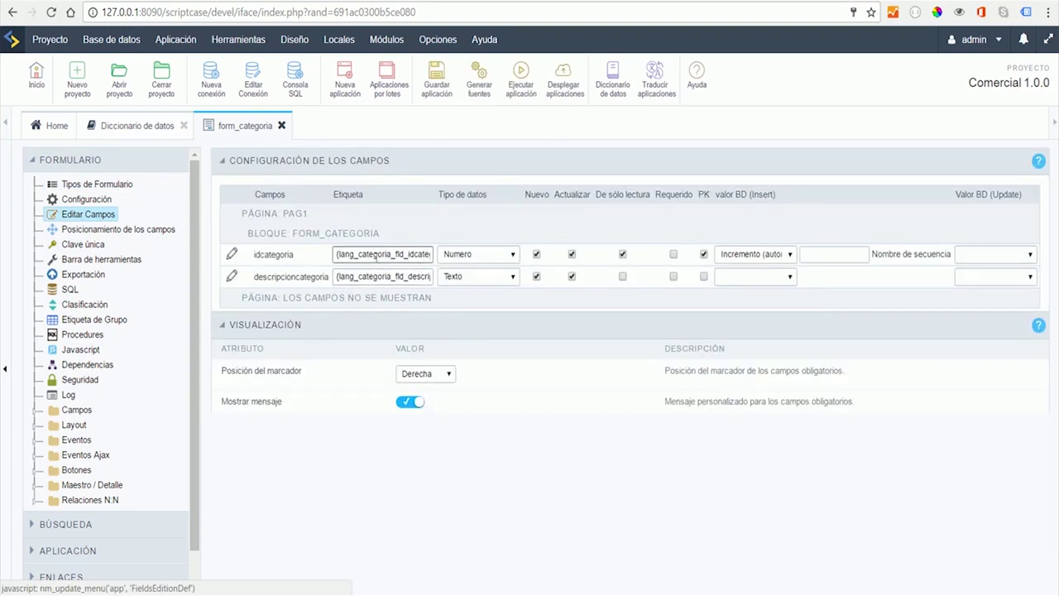
drag(336, 257, 513, 254)
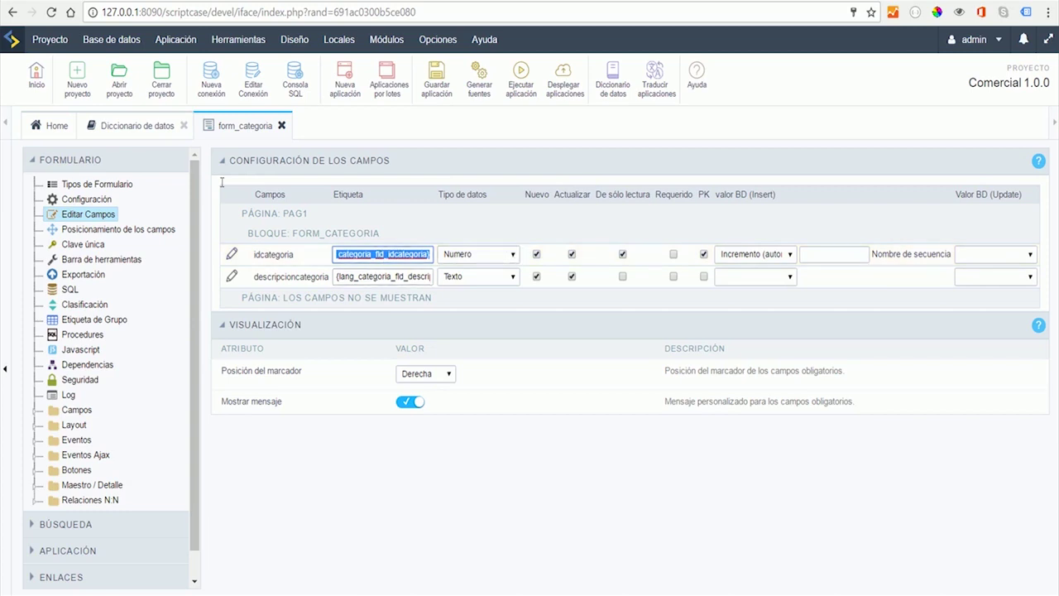
click(282, 125)
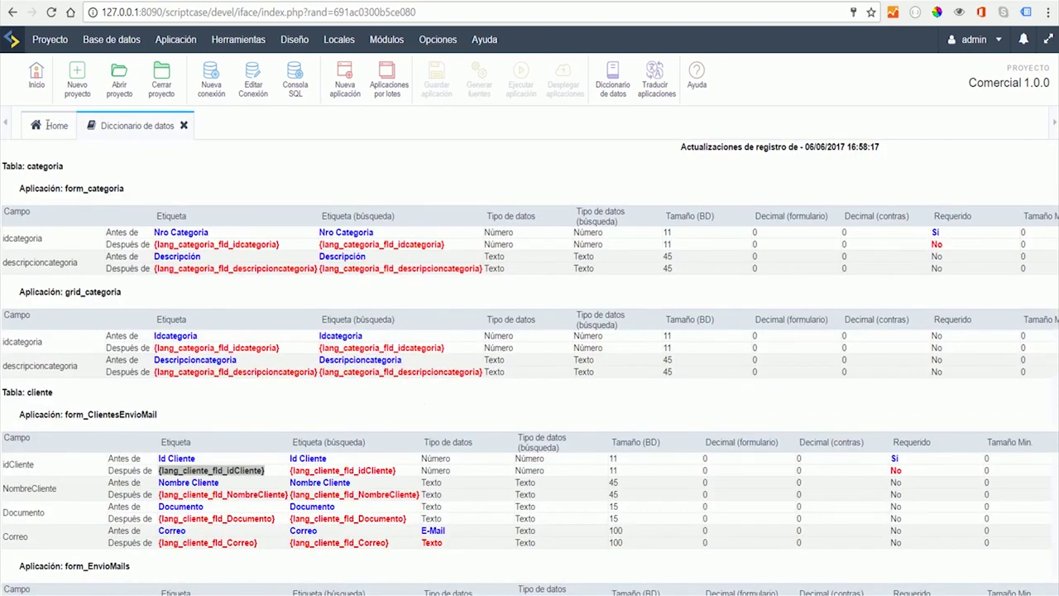
Step: List all applications of the project and generate the source code for all of them
click(48, 125)
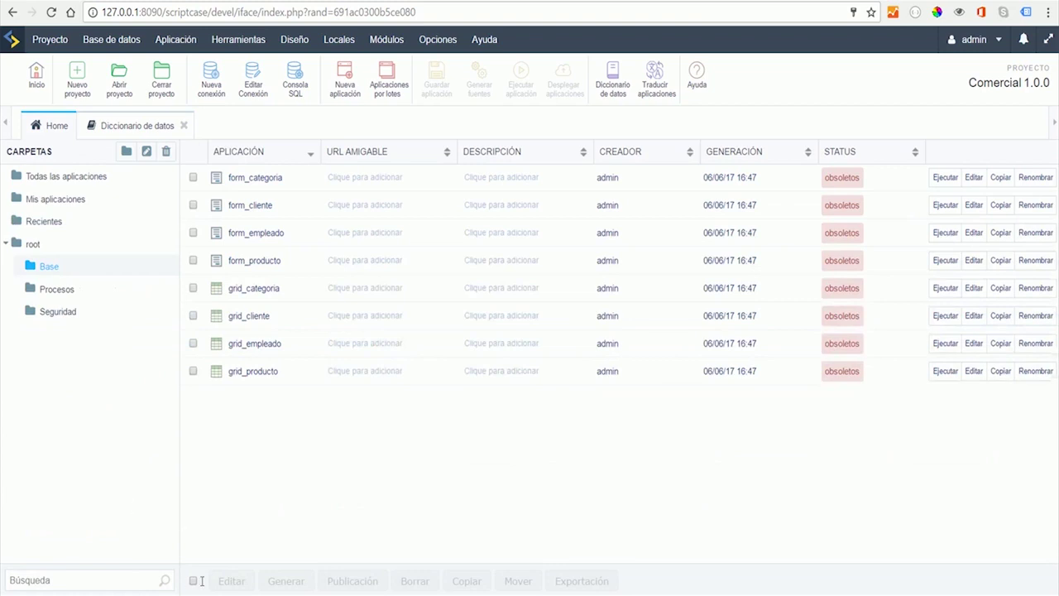
click(62, 175)
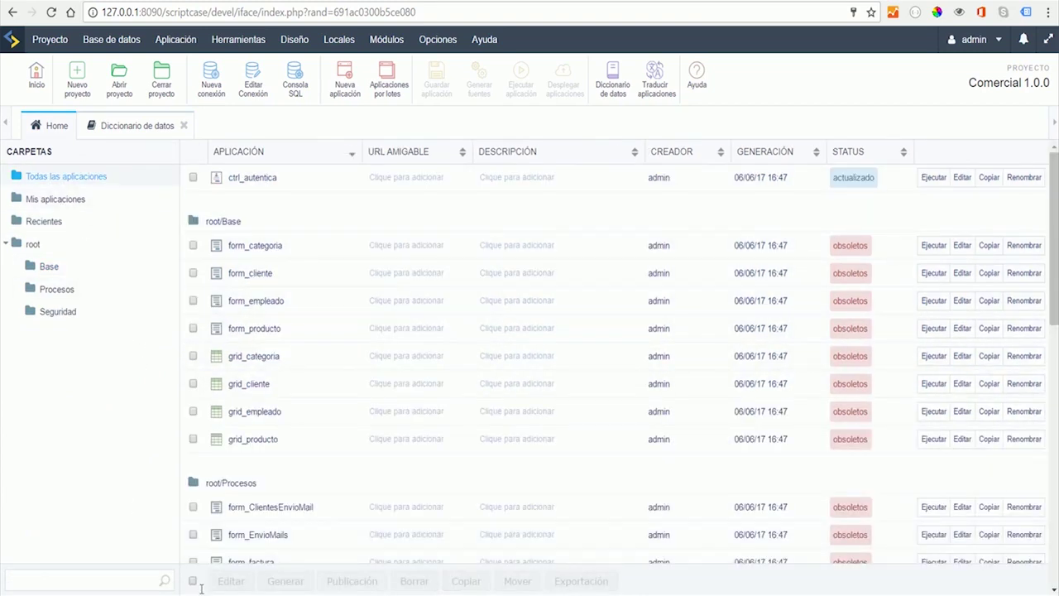
click(362, 290)
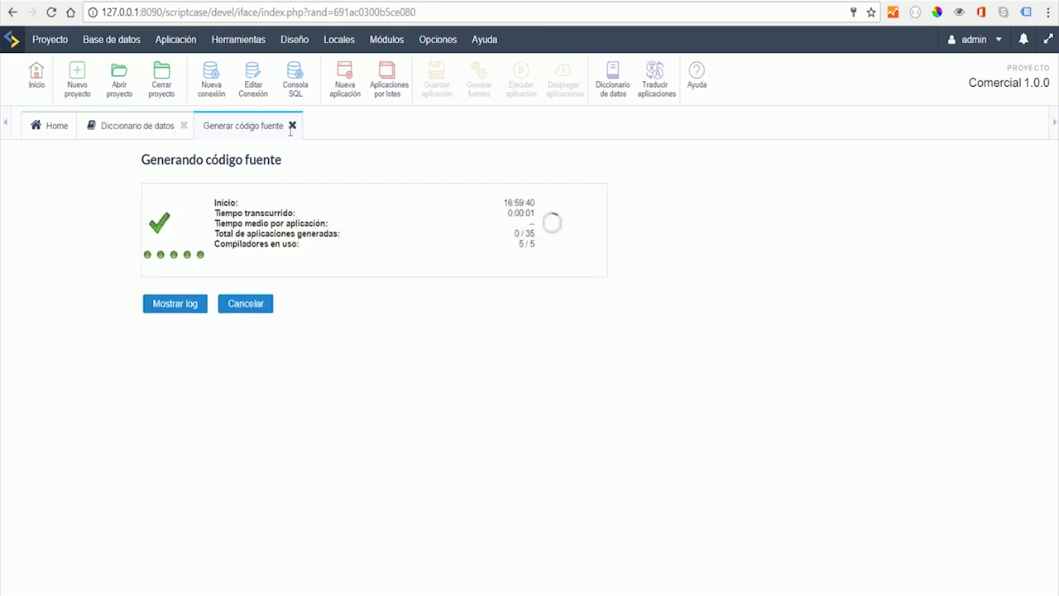
Step: Check the project's languages in the application translation overview and in the locale settings of the project properties
mouse_move(343, 37)
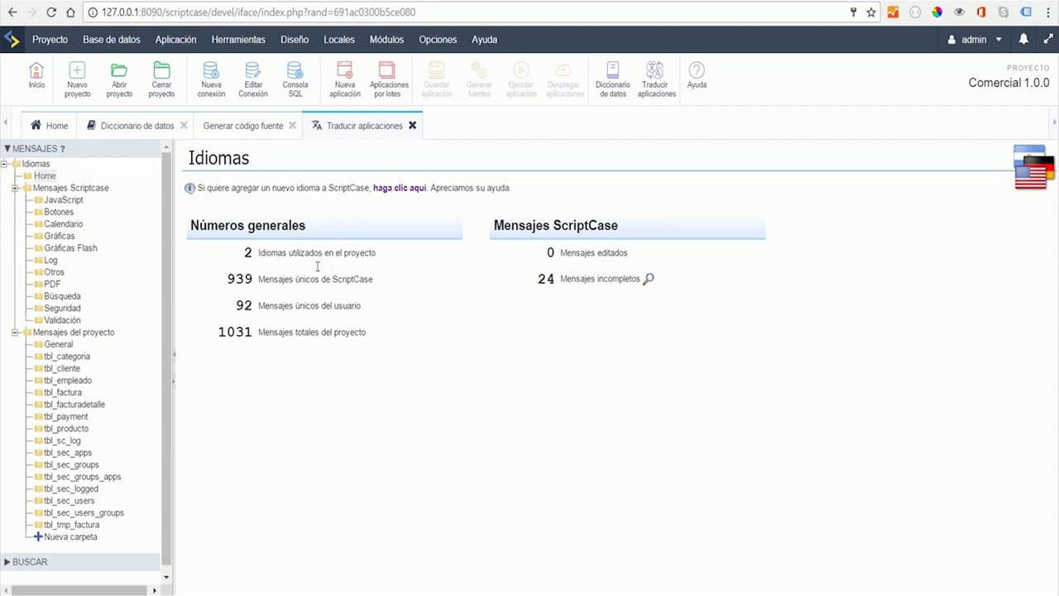
drag(245, 252, 425, 261)
click(48, 40)
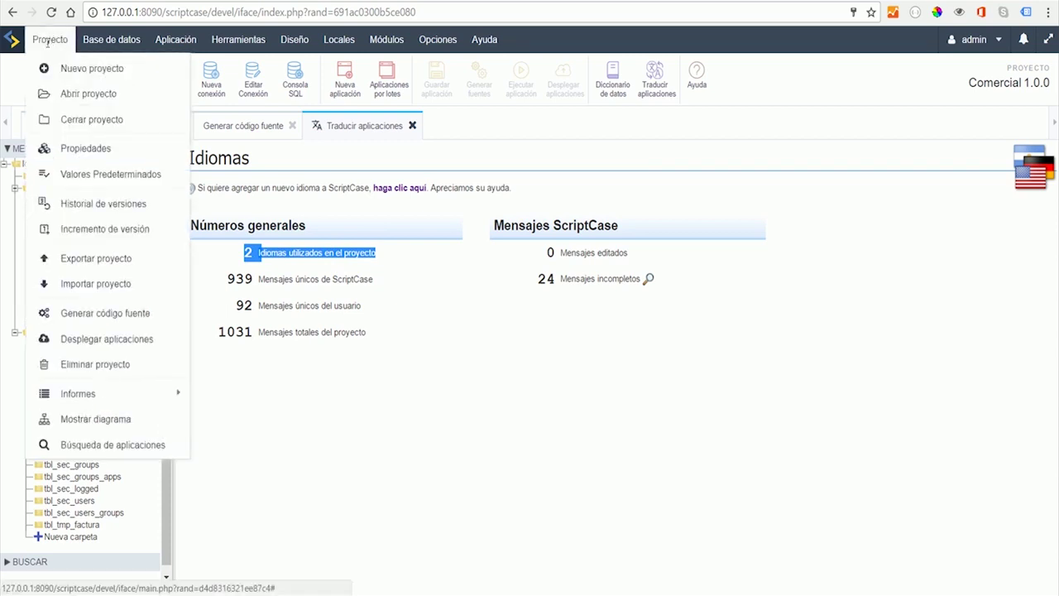
click(59, 148)
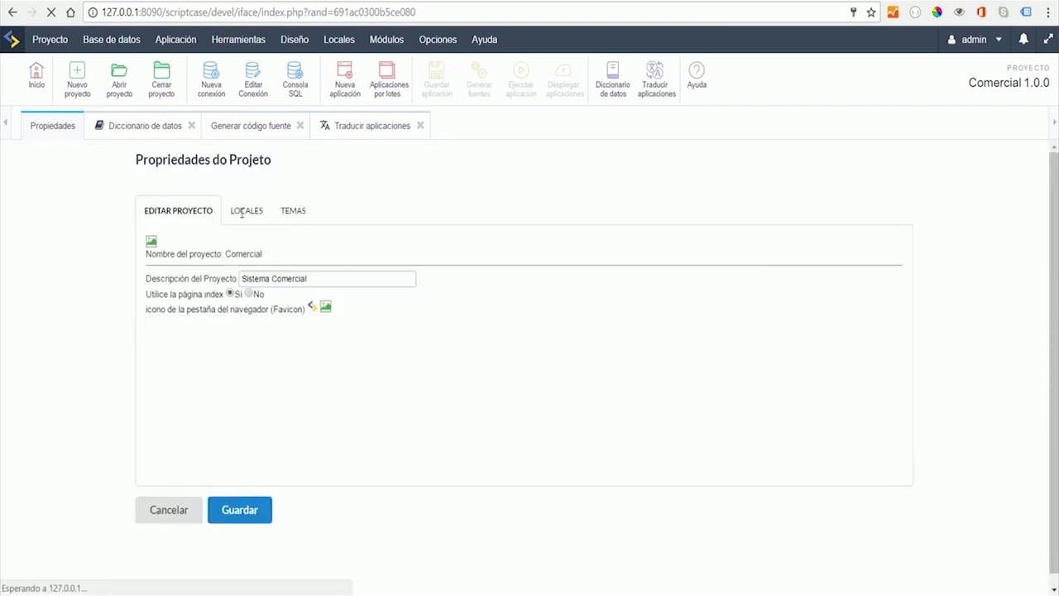
click(244, 211)
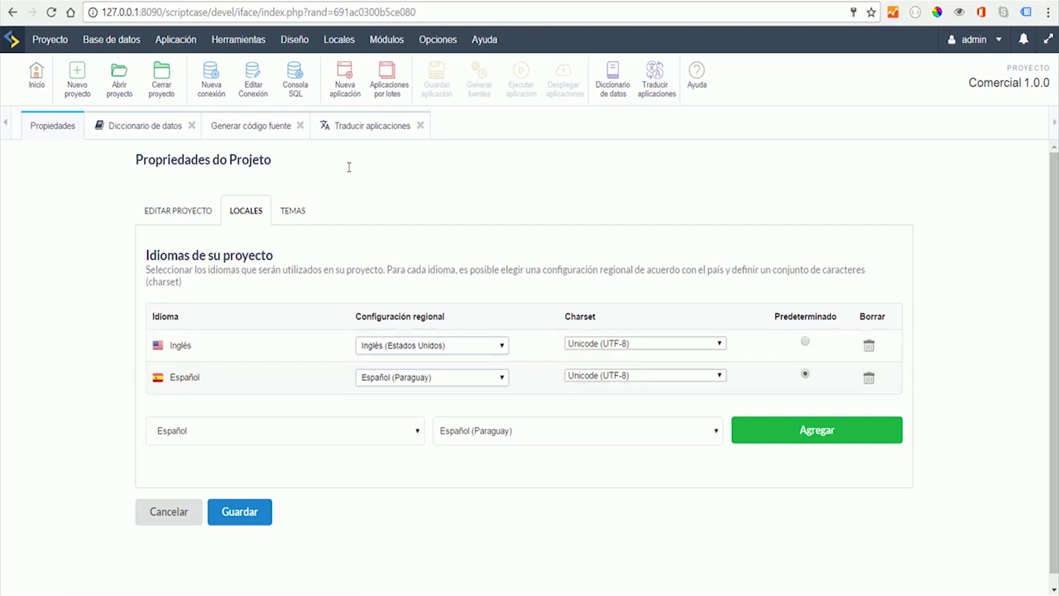
Step: Examine the JavaScript and Log system messages and the project's General messages in the application translations
click(366, 125)
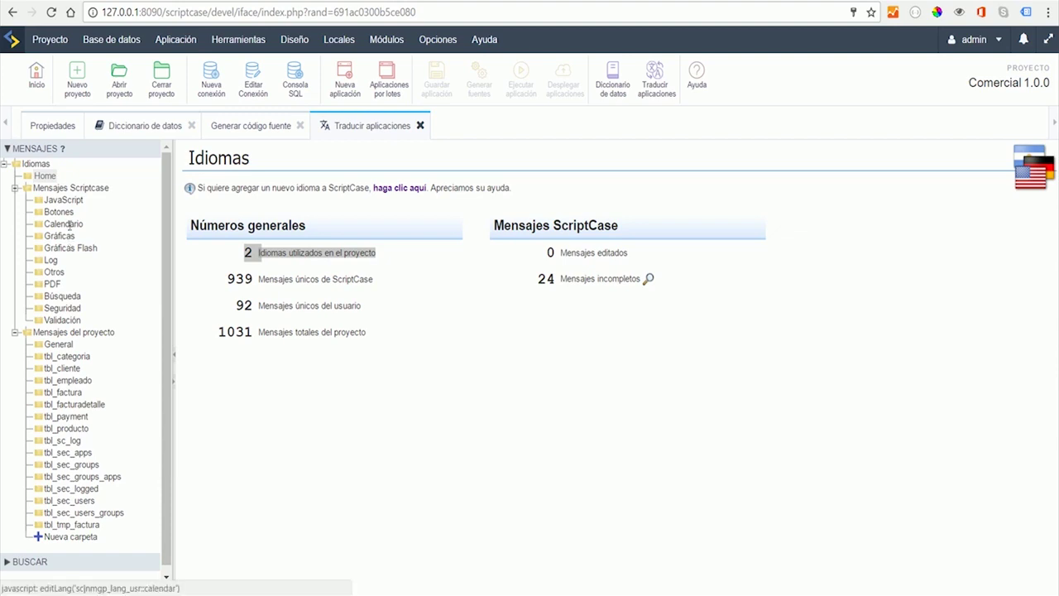
click(60, 201)
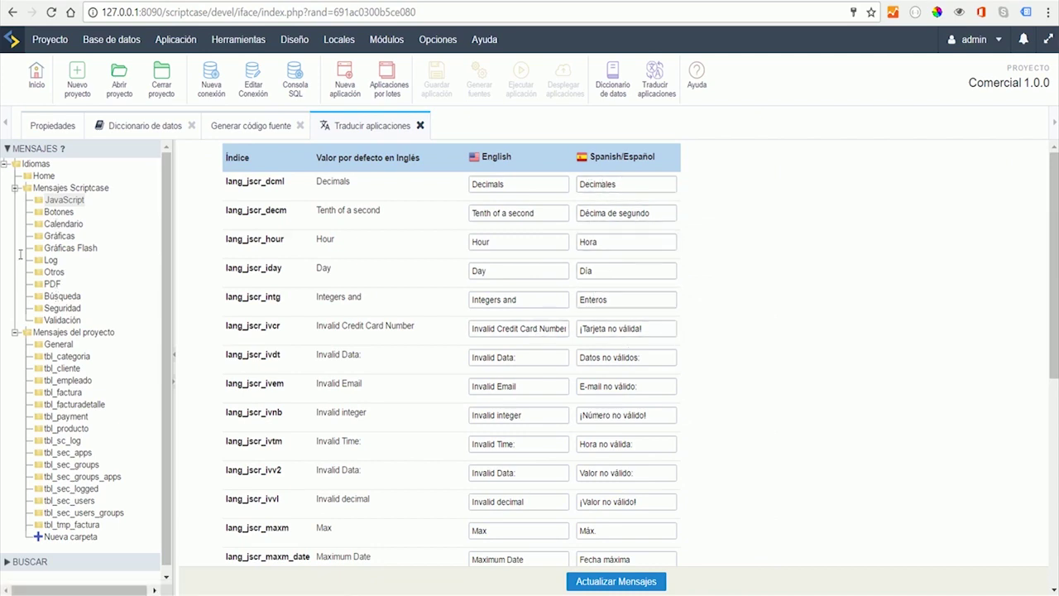
click(52, 260)
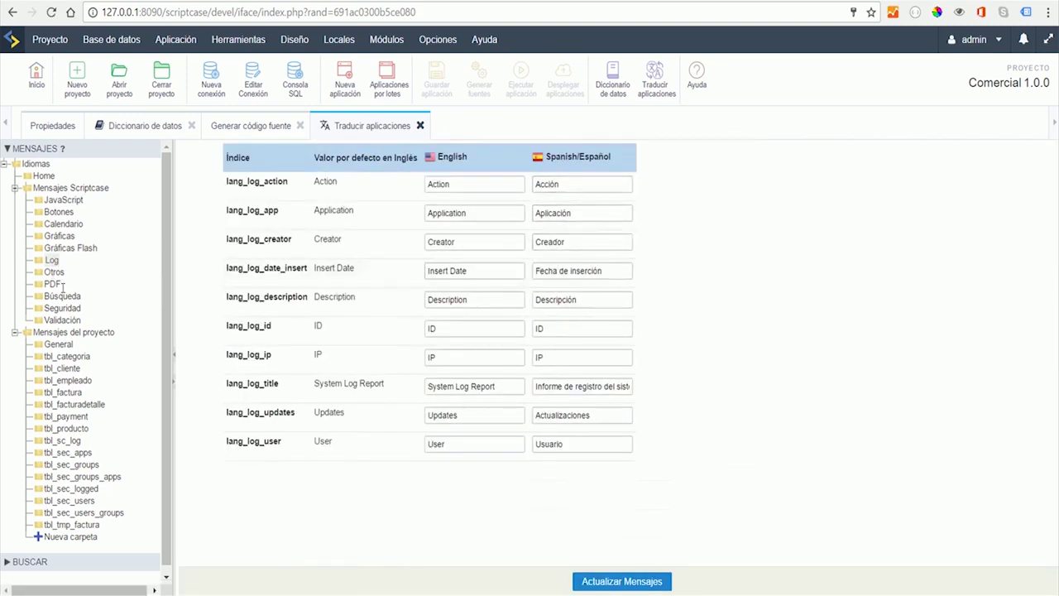
scroll(63, 288, down, 1)
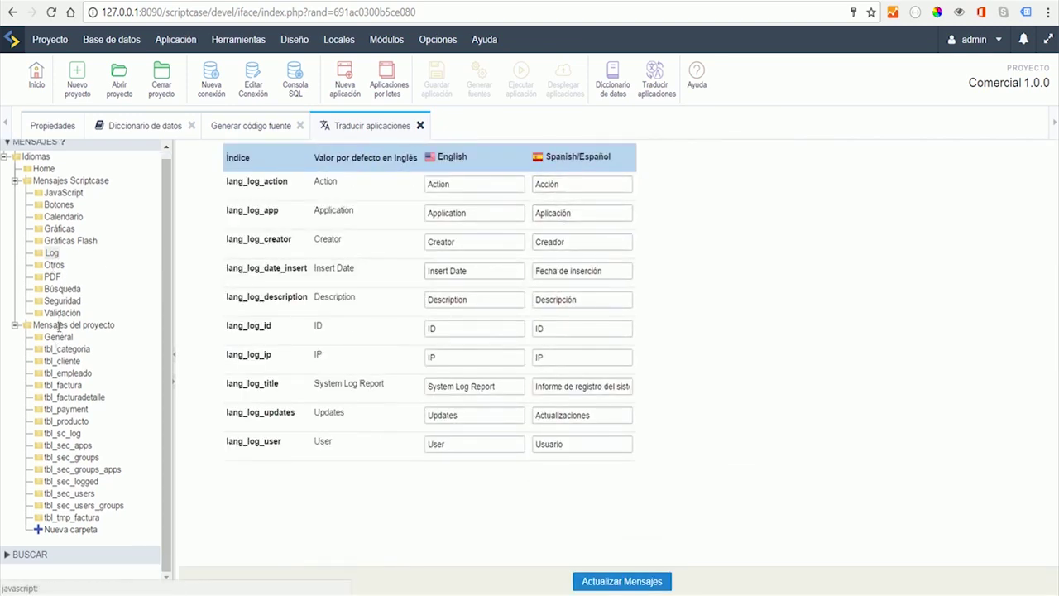
click(59, 338)
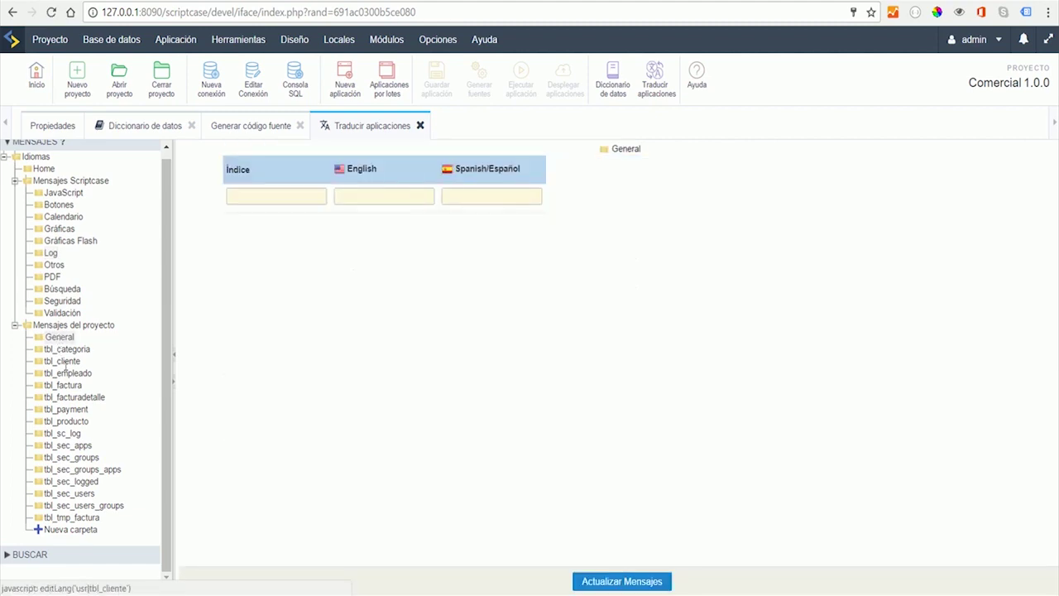
Step: In the tbl_cliente messages, set the Spanish table label to "Cliente" and the idCliente label to "Nro Cliente"
click(65, 362)
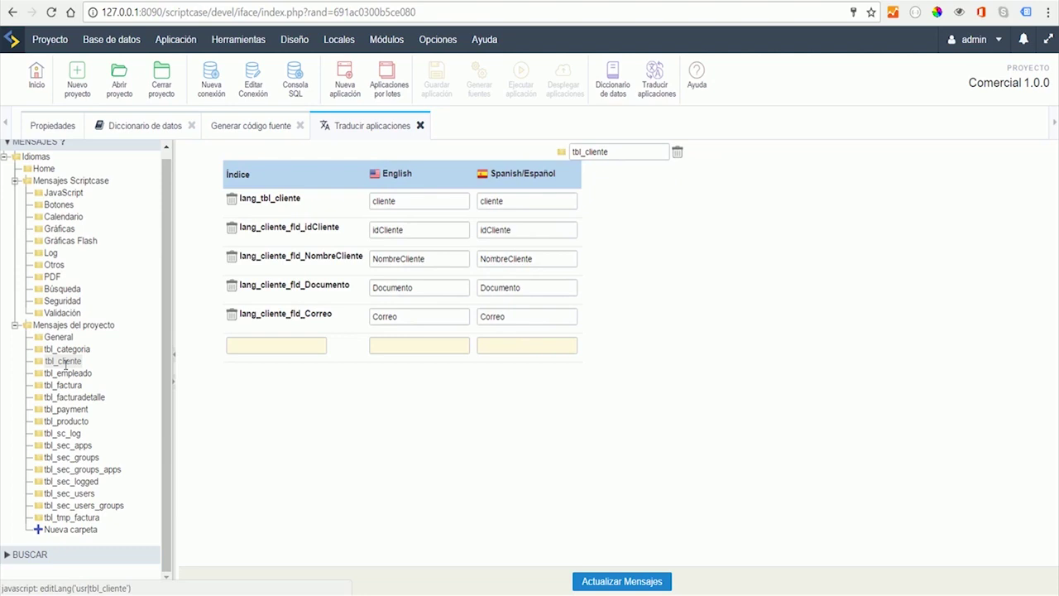
click(491, 201)
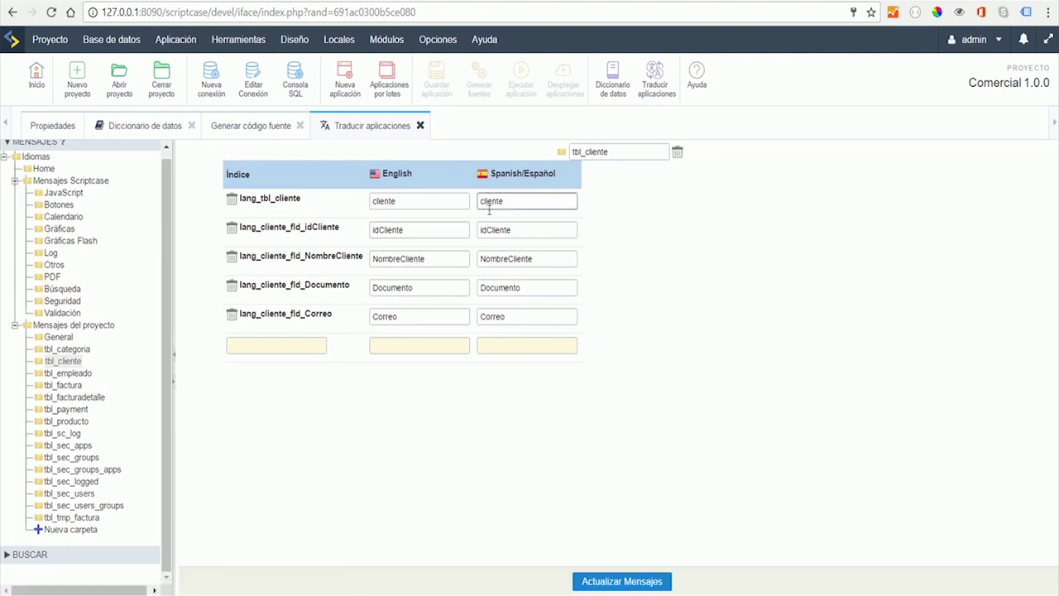
double_click(492, 201)
key(Left)
key(Delete)
text(C)
click(556, 231)
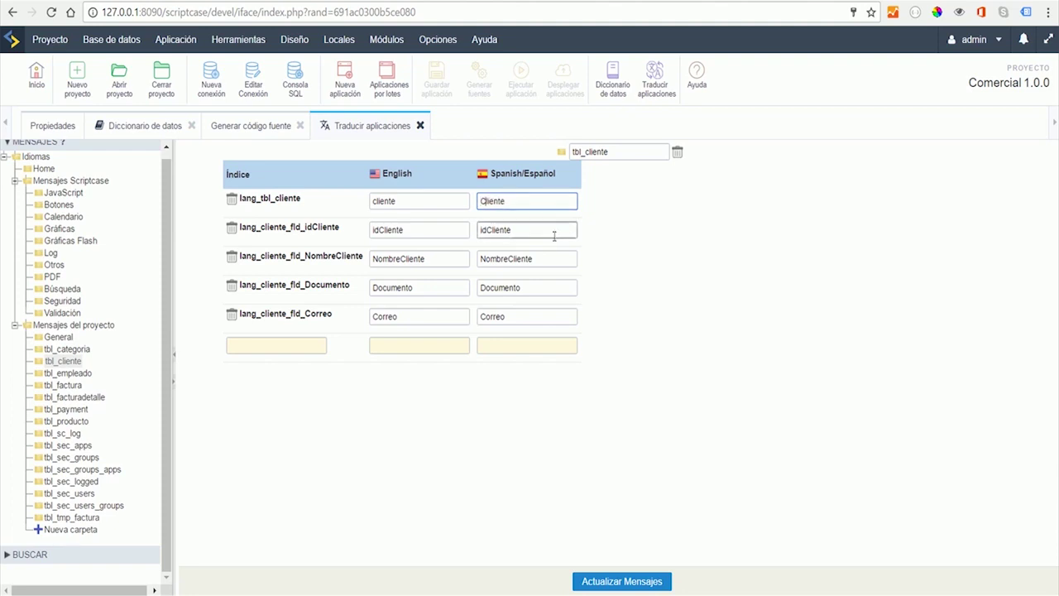
double_click(531, 231)
text(Nro Cl)
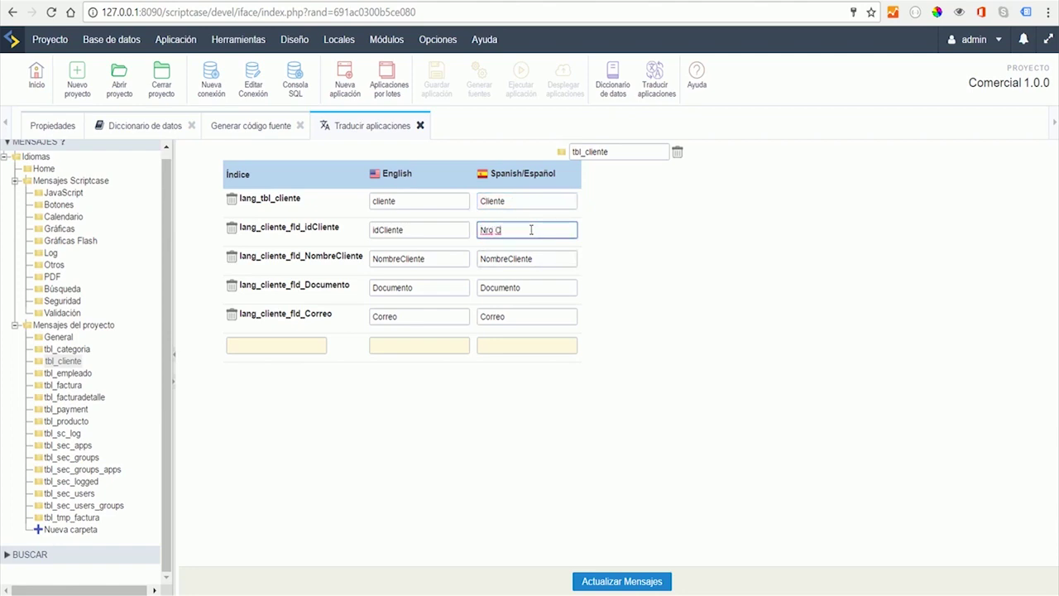
text(ient)
Step: Shorten the Spanish label of NombreCliente to "Nombre" and update the tbl_cliente messages
click(511, 259)
key(Delete)
key(Delete)
key(Delete)
key(Delete)
key(Delete)
key(Delete)
key(Delete)
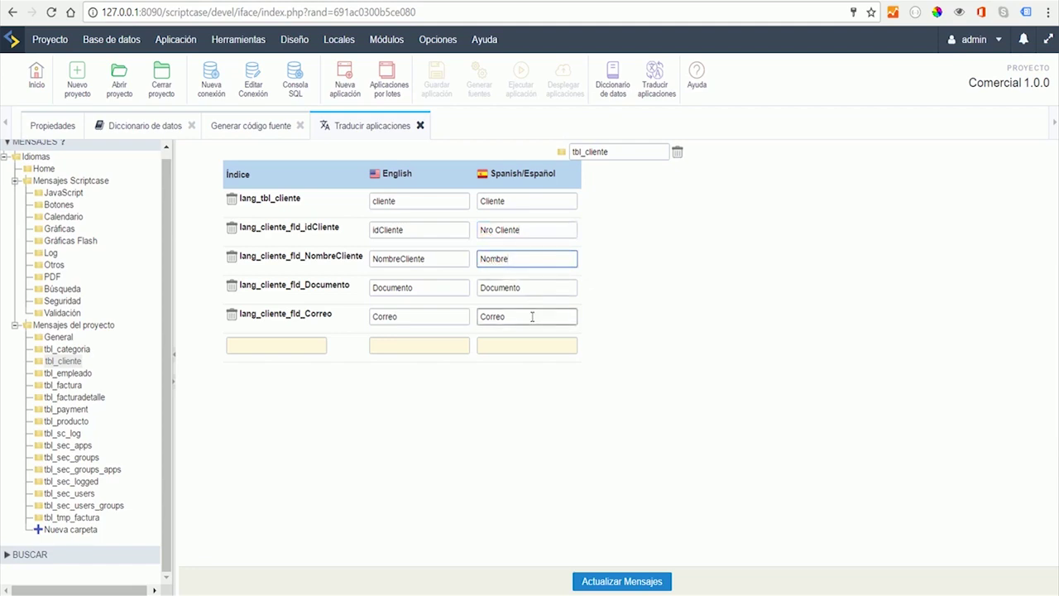
click(613, 582)
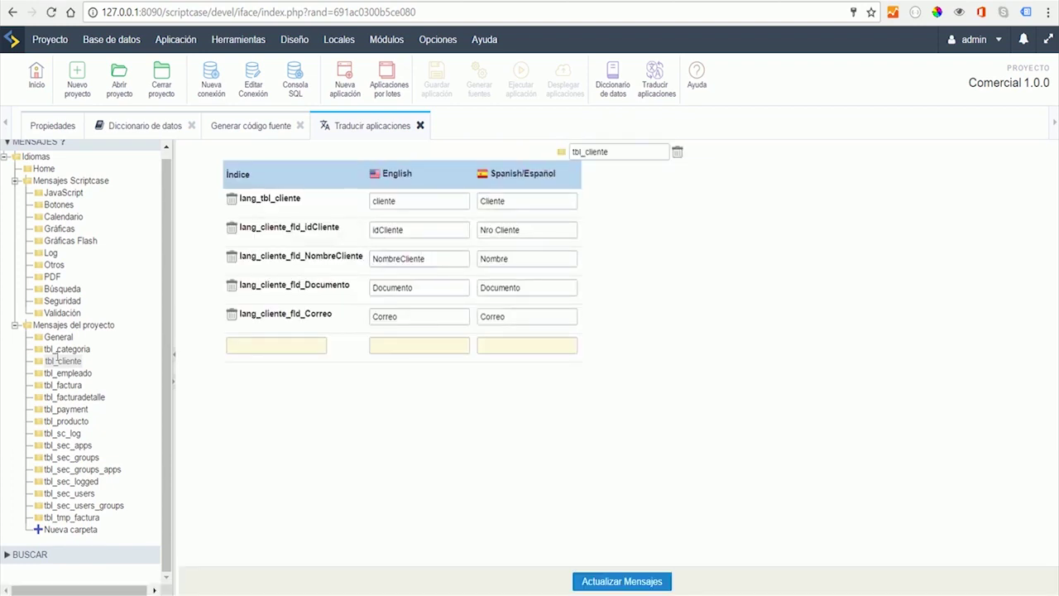
Step: In tbl_empleado, set the Spanish table label to "Empleado" and the idEmpleado label to "Nro Empleado", and update the messages
click(62, 374)
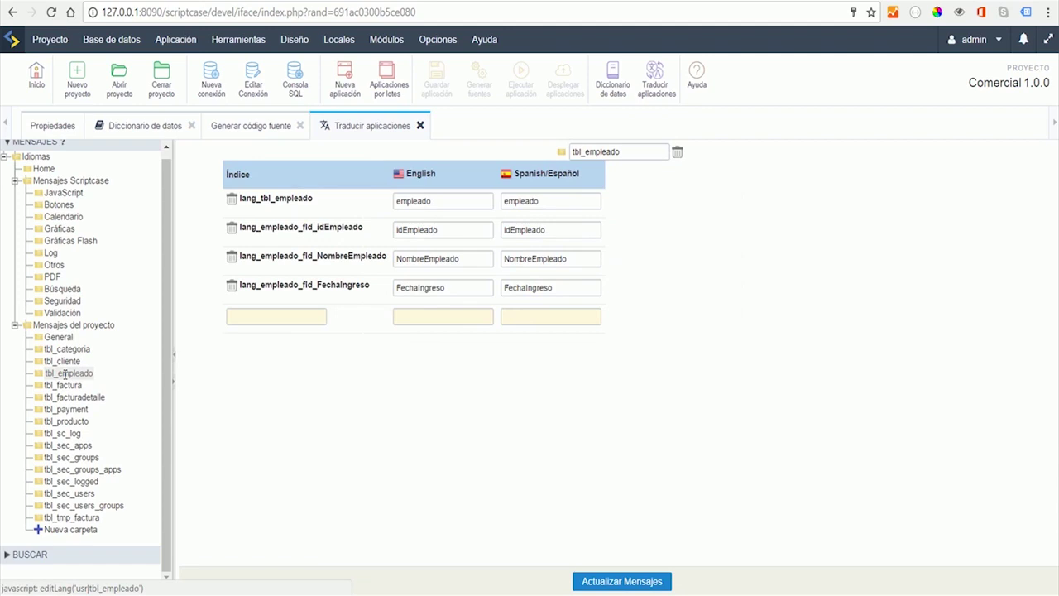
click(504, 202)
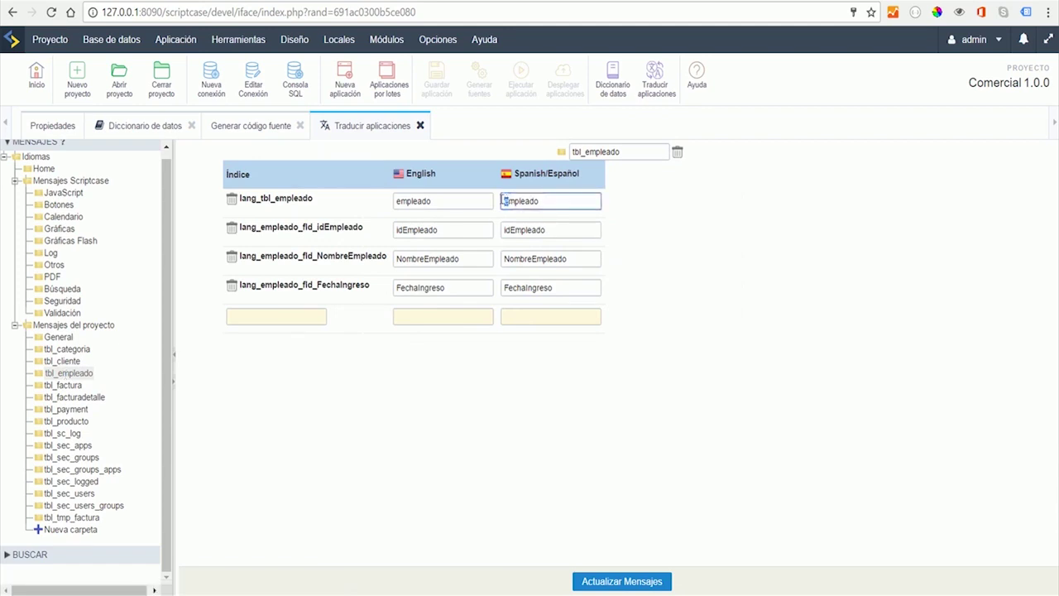
key(Delete)
text(E)
click(548, 231)
drag(555, 230, 497, 232)
key(BackSpace)
text(Nro Em)
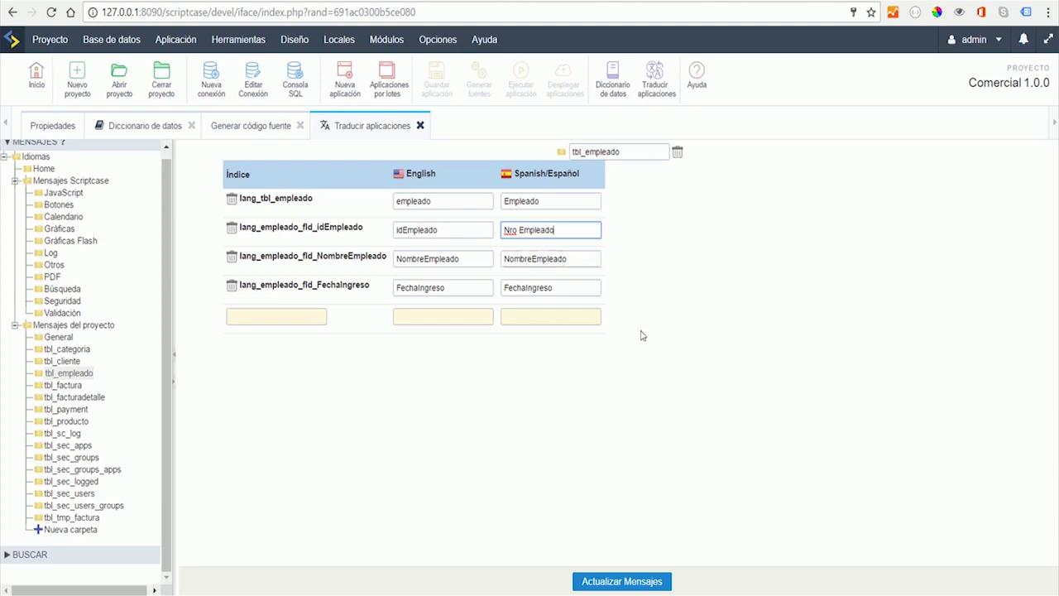
click(616, 585)
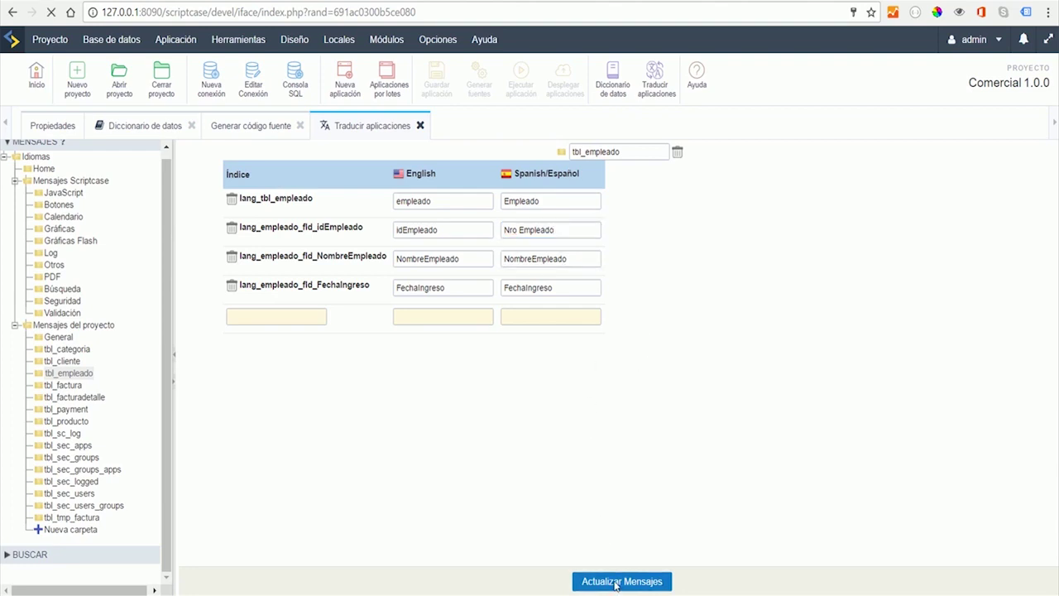
click(551, 318)
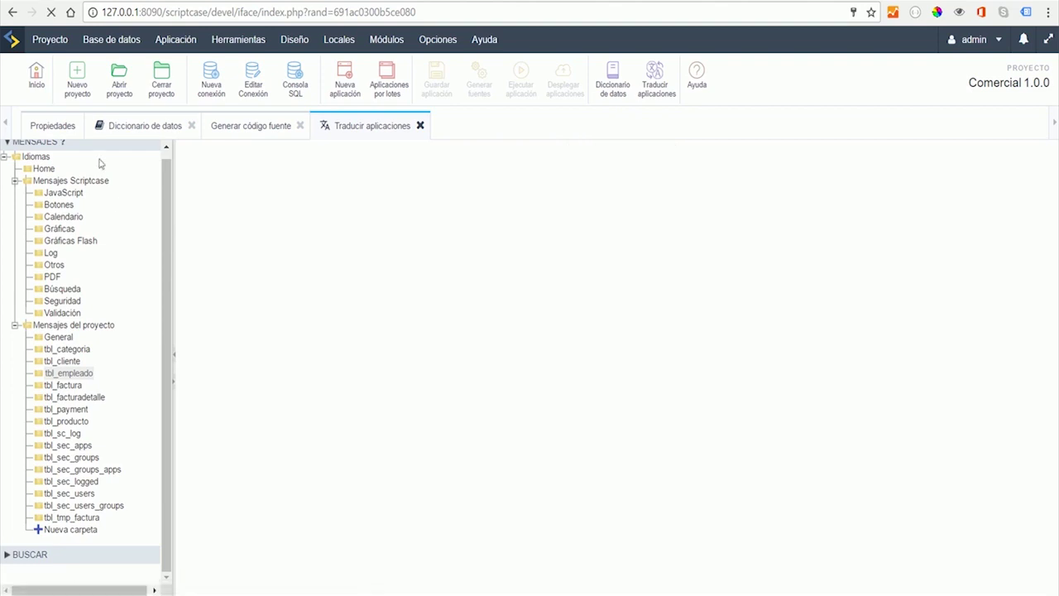
Step: Find the app_Login application in the project's application list and run it
click(29, 125)
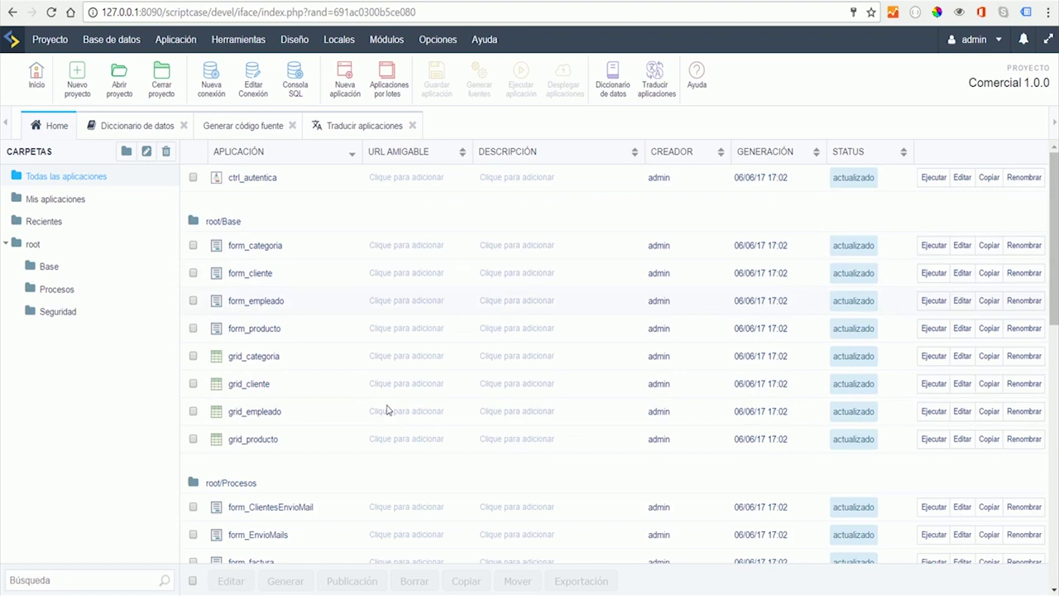
scroll(365, 397, down, 3)
scroll(360, 398, down, 6)
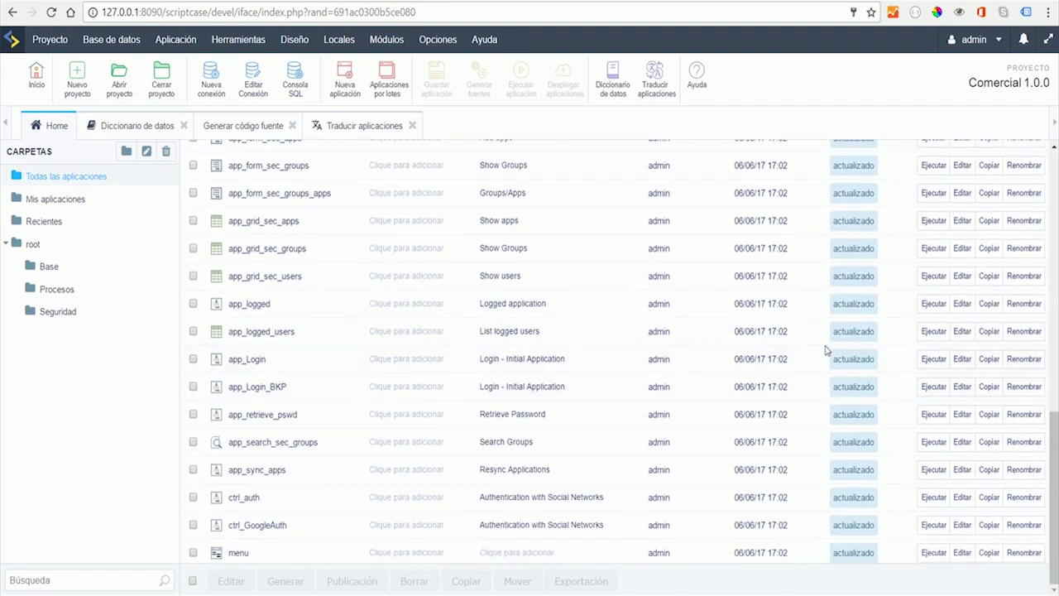
click(934, 359)
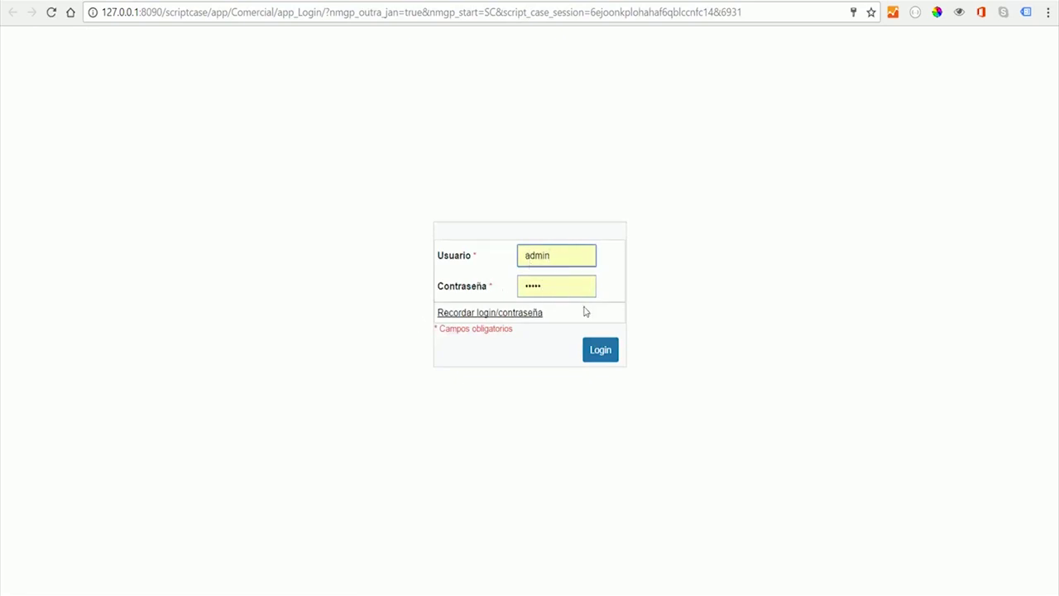
Step: Log in to the running application with the prefilled credentials and open the Empleado query under Administracion
click(601, 352)
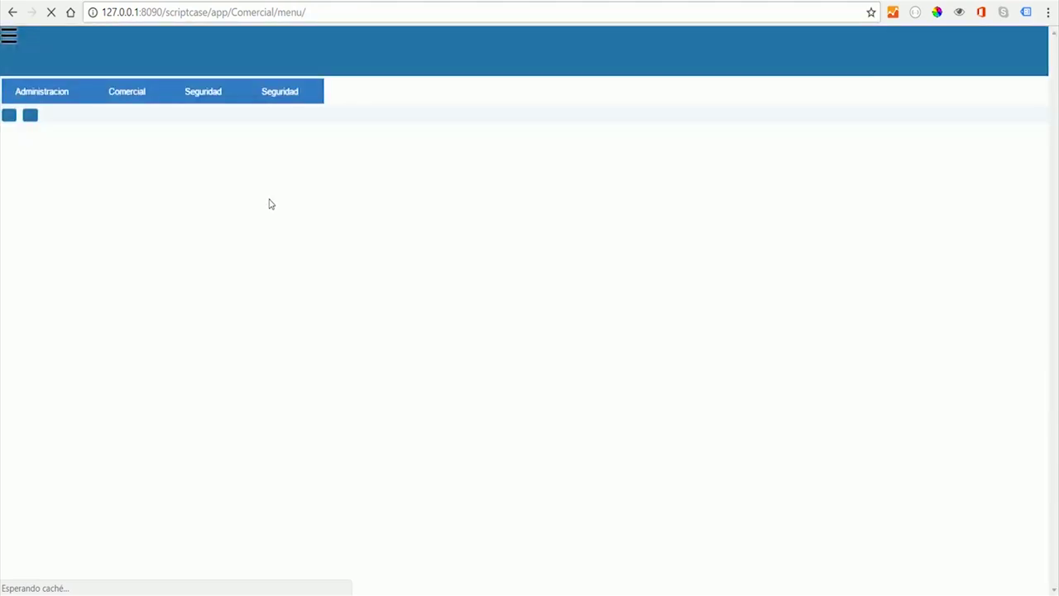
mouse_move(55, 98)
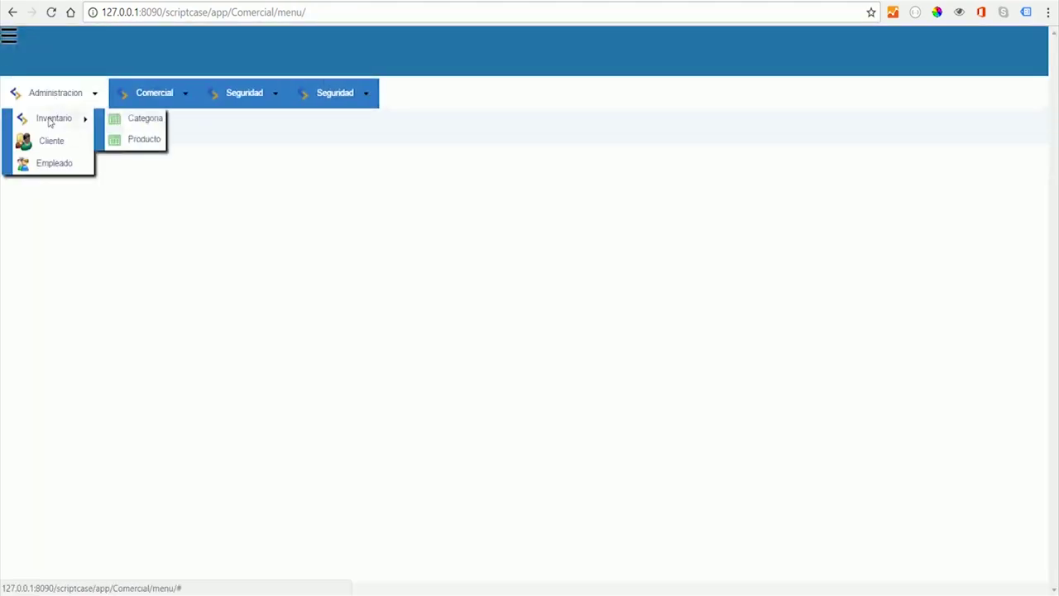
click(48, 167)
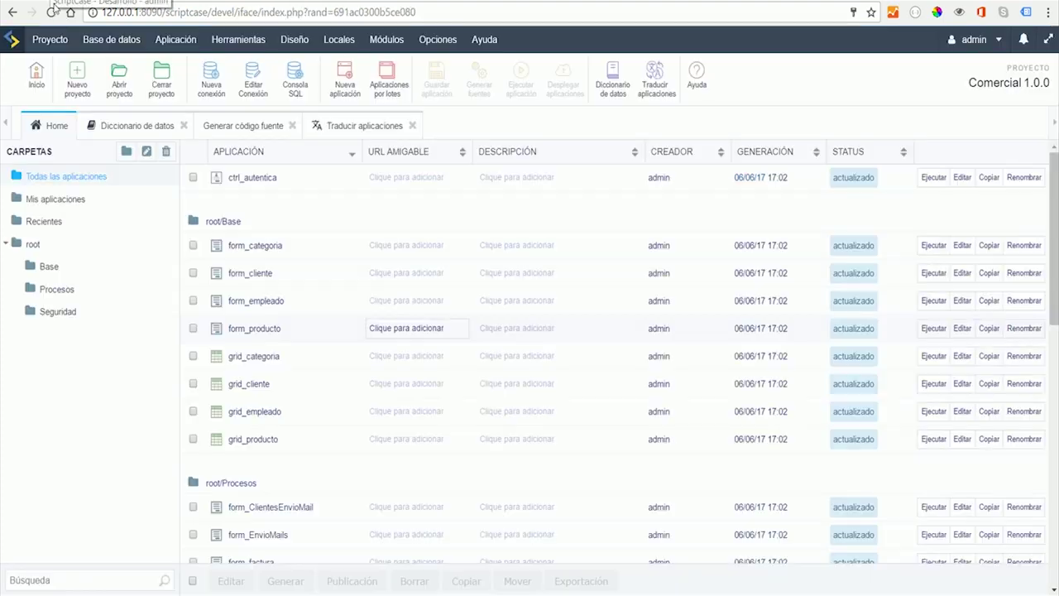
Step: Return to the tbl_empleado translations in Scriptcase and shorten the Spanish label of NombreEmpleado to "Nombre"
click(112, 39)
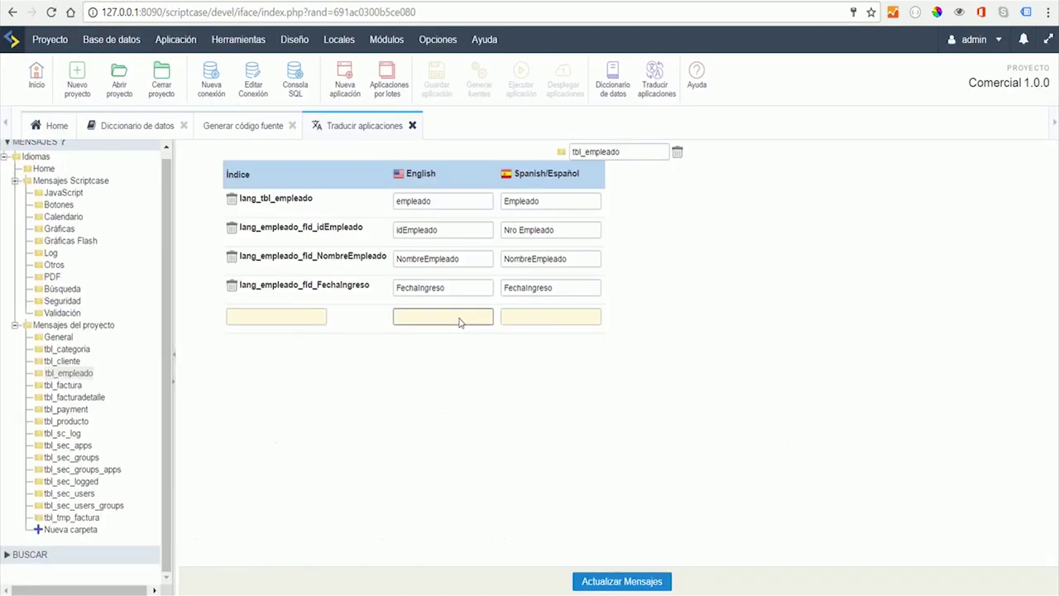
click(509, 272)
double_click(534, 262)
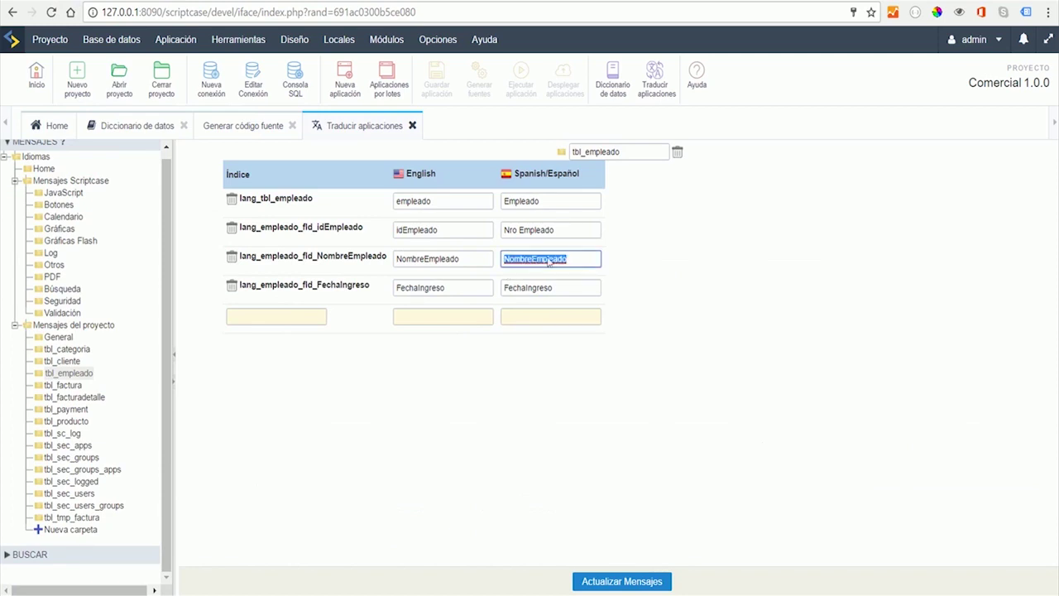
key(shift+Right)
key(shift+Right)
key(shift+Right)
key(shift+Right)
key(shift+Right)
key(BackSpace)
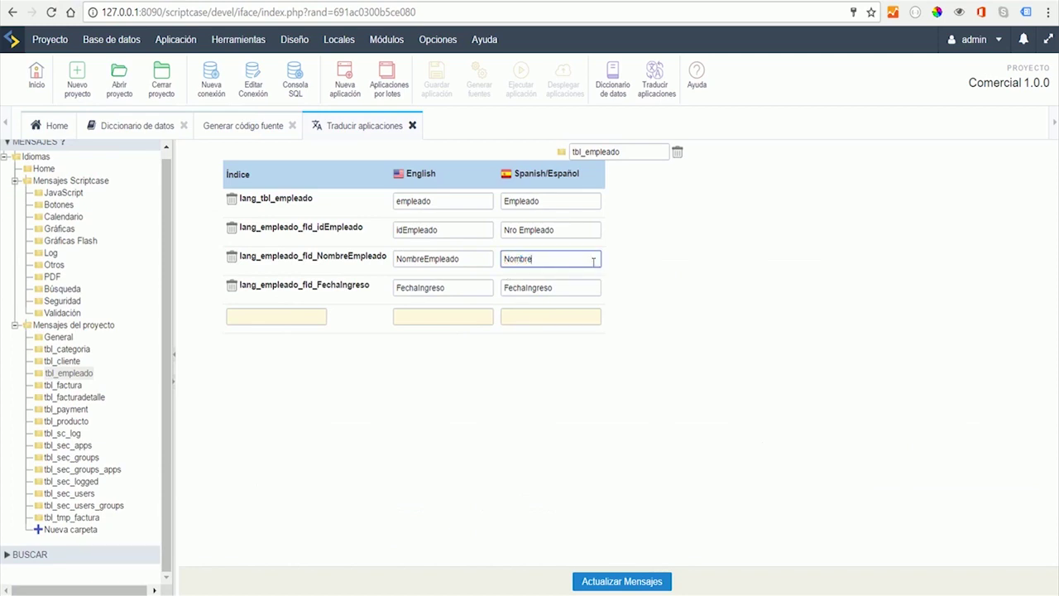
Step: Set the Spanish label of FechaIngreso to "Fecha de Ingreso" and update the tbl_empleado messages
click(538, 286)
text(de)
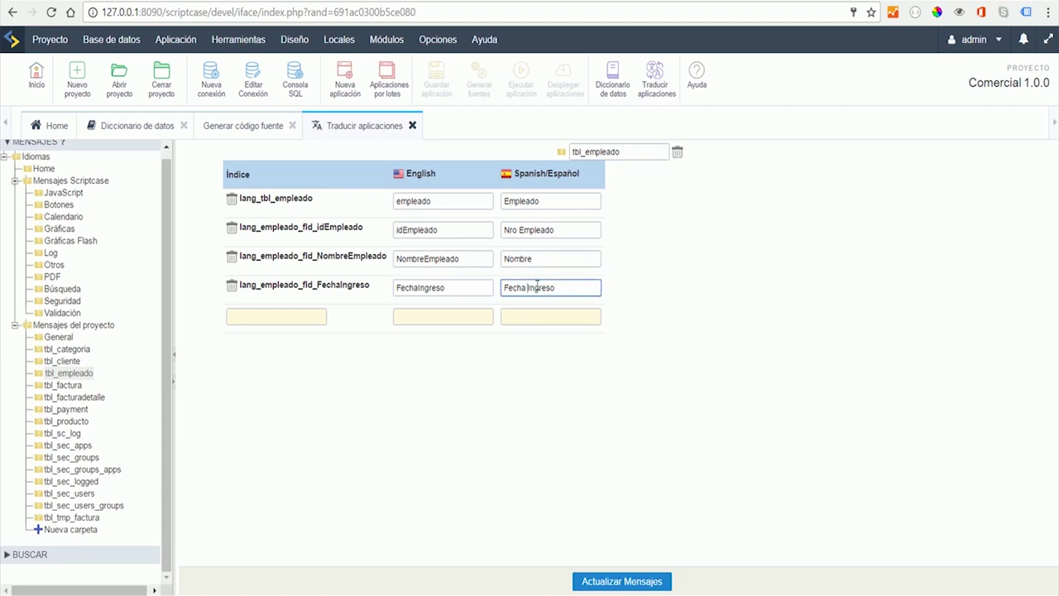
click(621, 581)
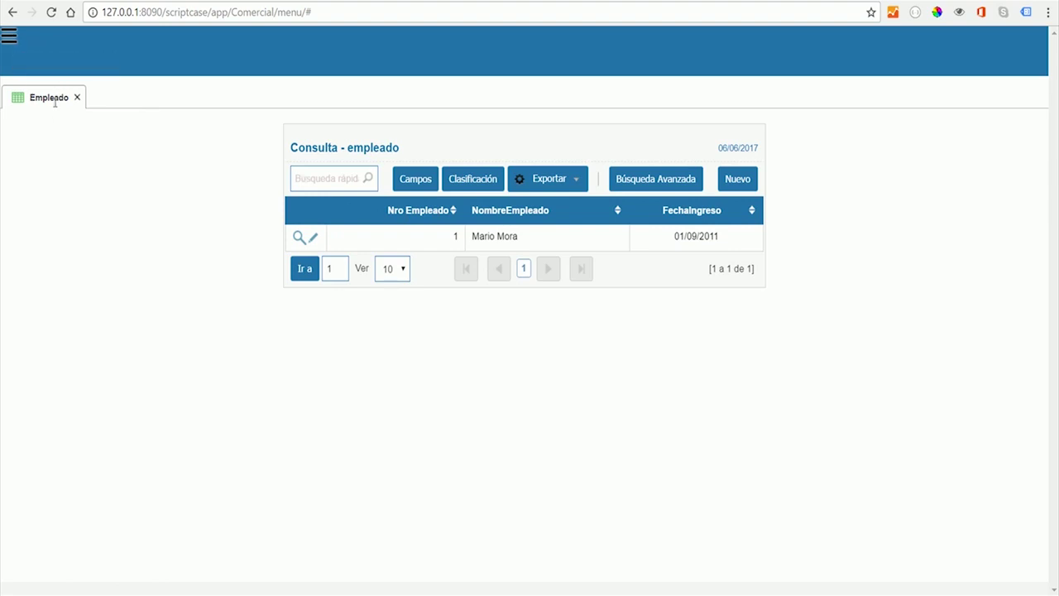
Step: Open grid_empleado from the project's Base folder in Scriptcase and inspect the language-based labels in its field settings
click(136, 1)
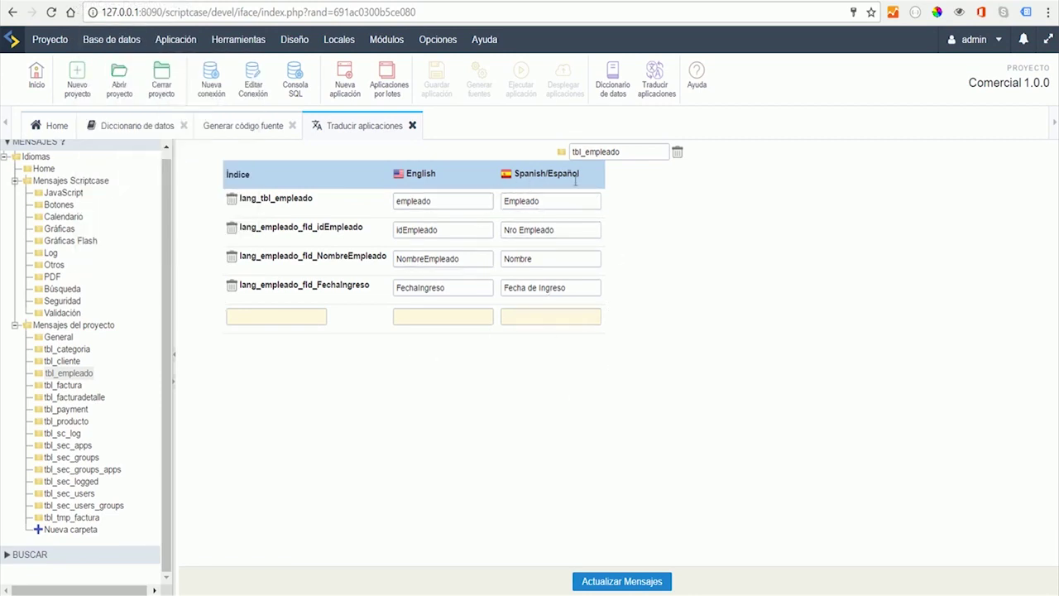
click(81, 125)
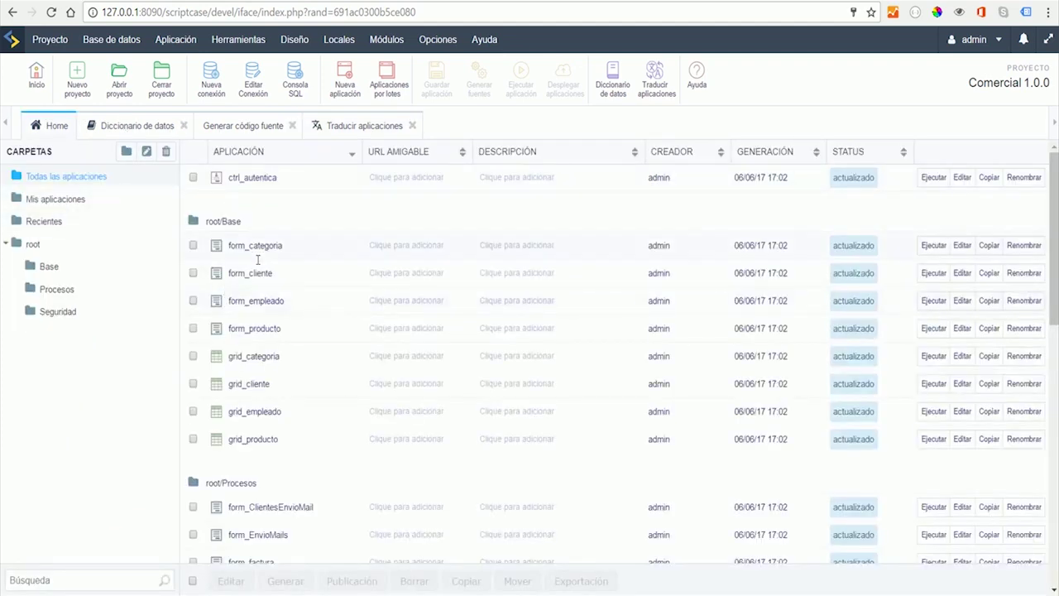
scroll(252, 431, down, 8)
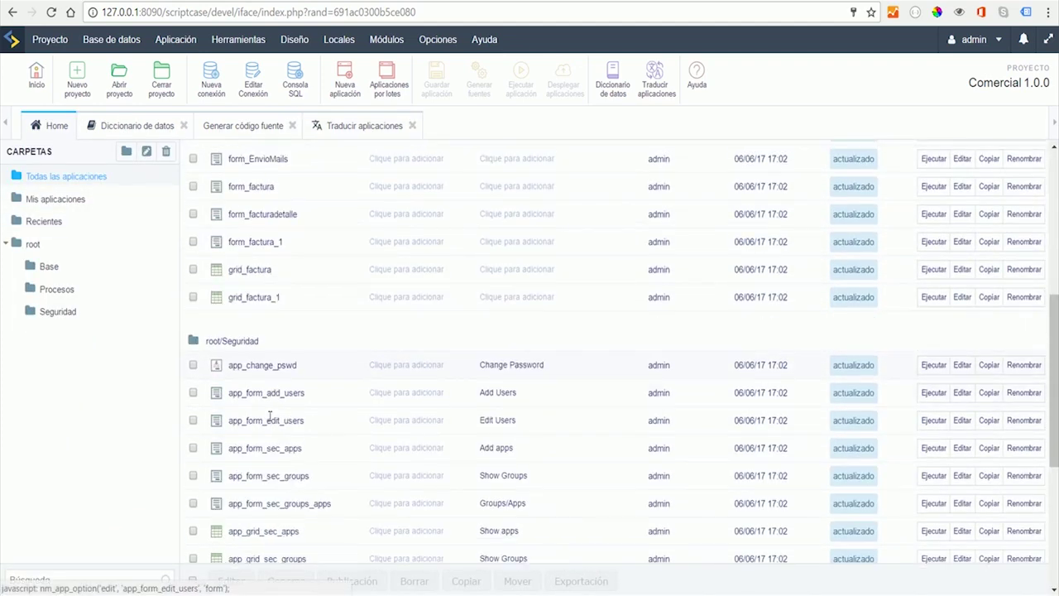
scroll(254, 431, down, 1)
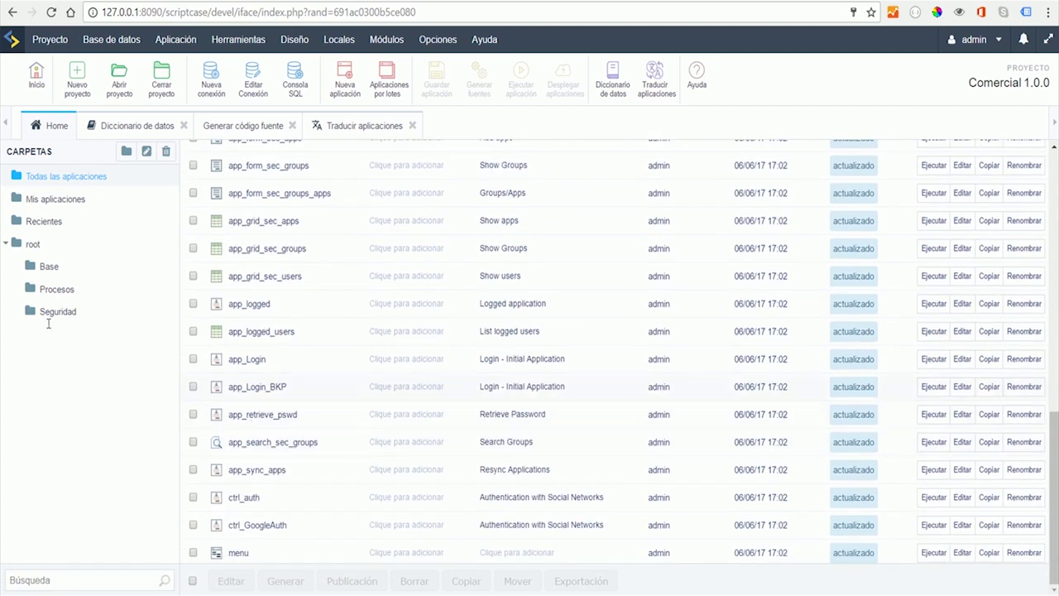
click(54, 266)
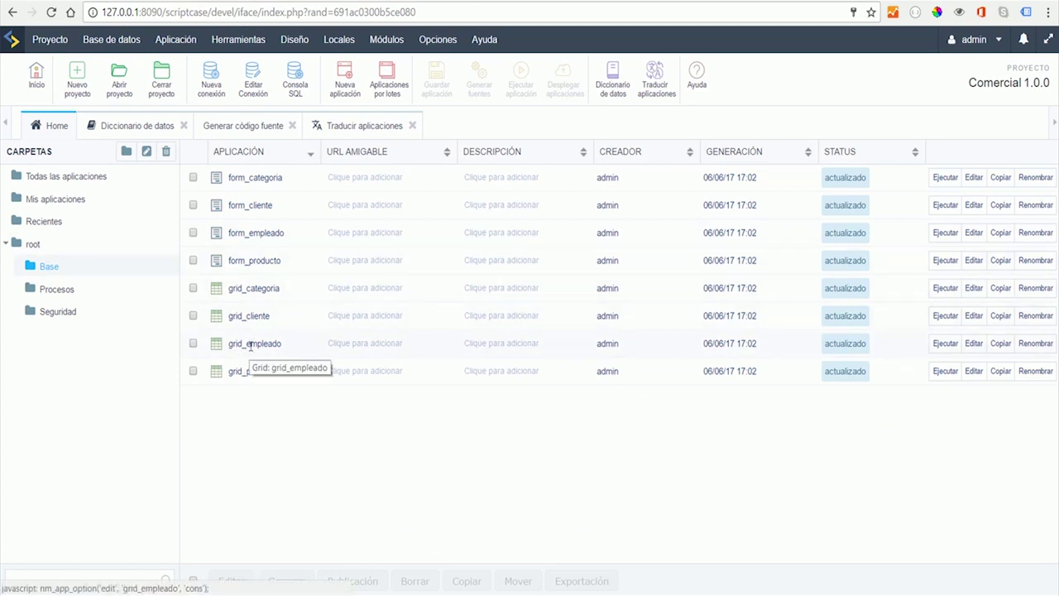
click(250, 346)
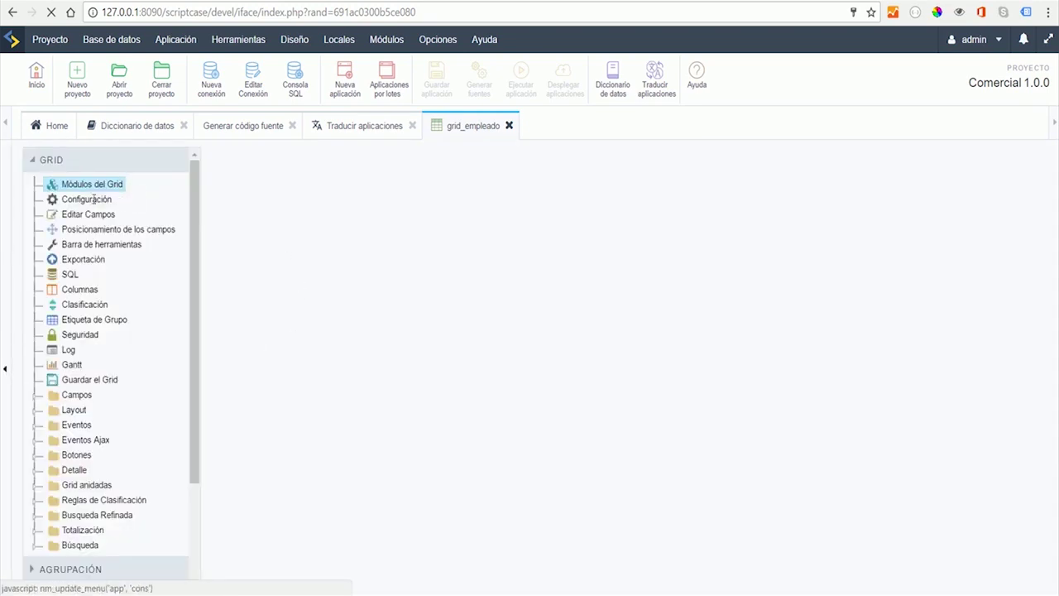
click(87, 214)
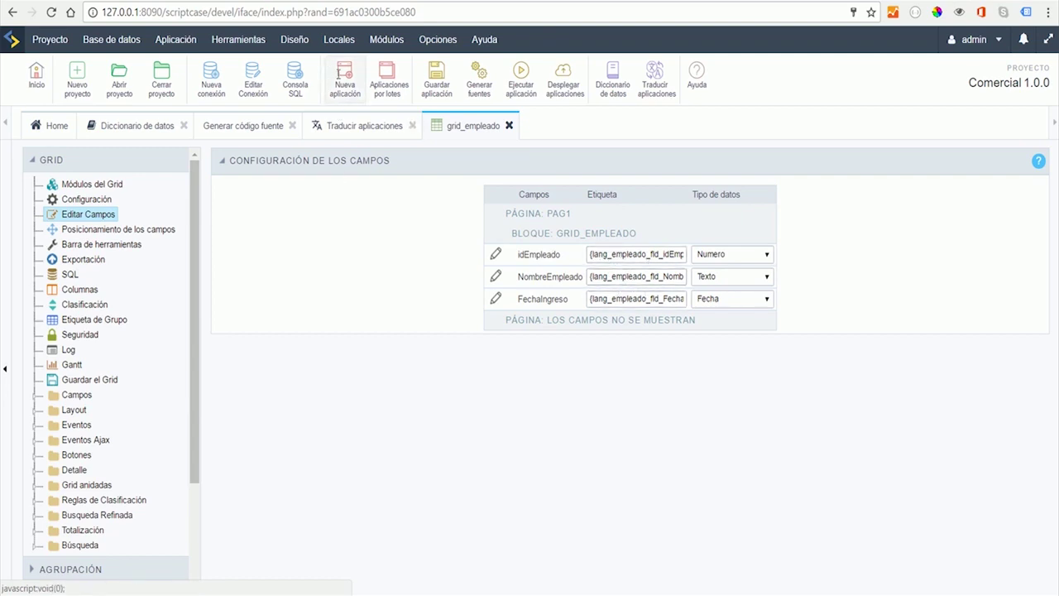
Step: Create a new Grid application from the empleado table using the conn_Comercial connection
click(345, 75)
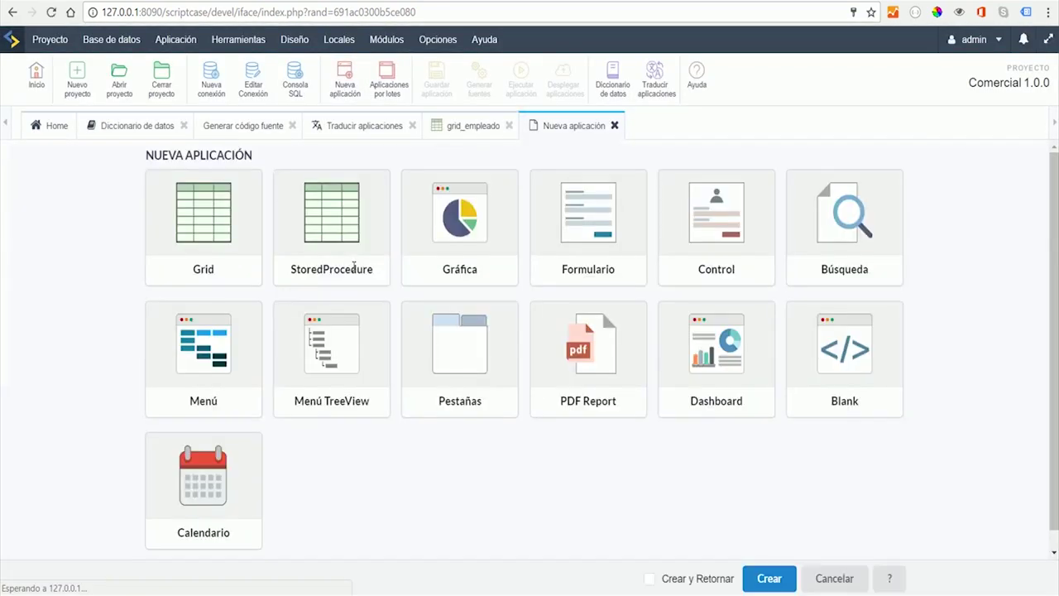
click(215, 224)
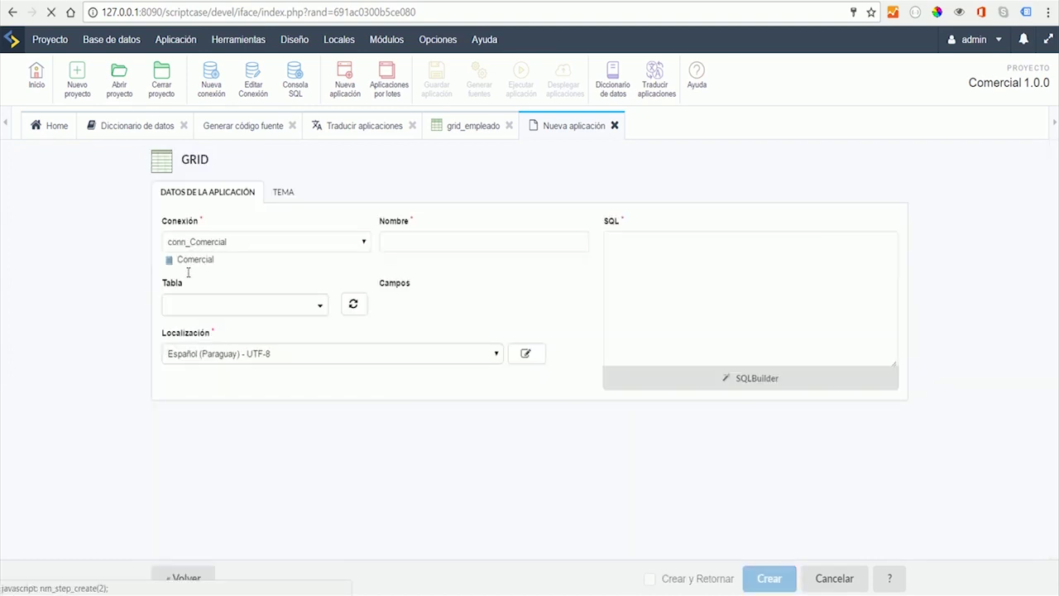
click(198, 305)
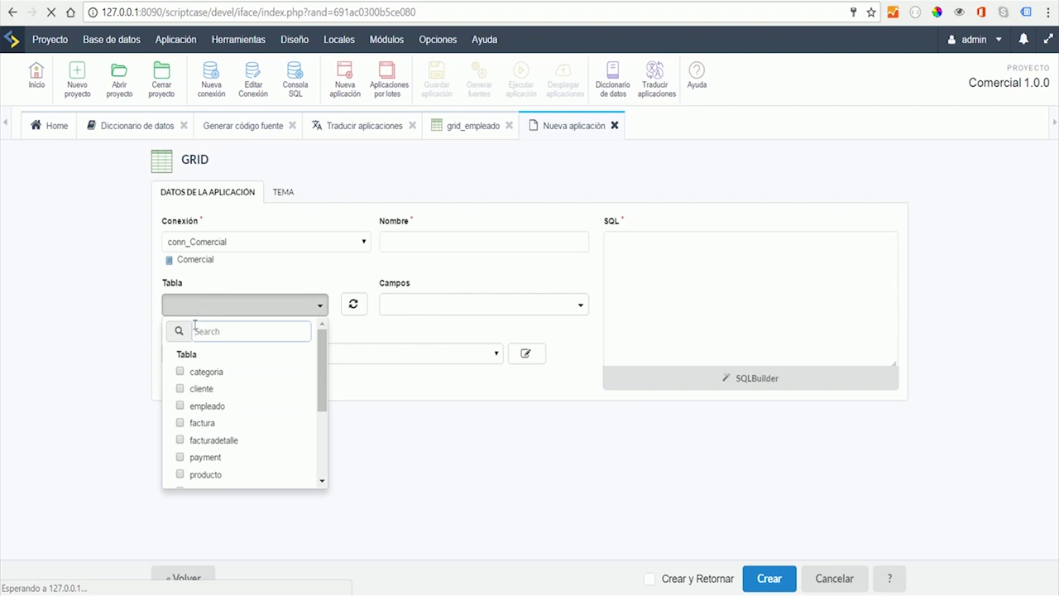
click(201, 407)
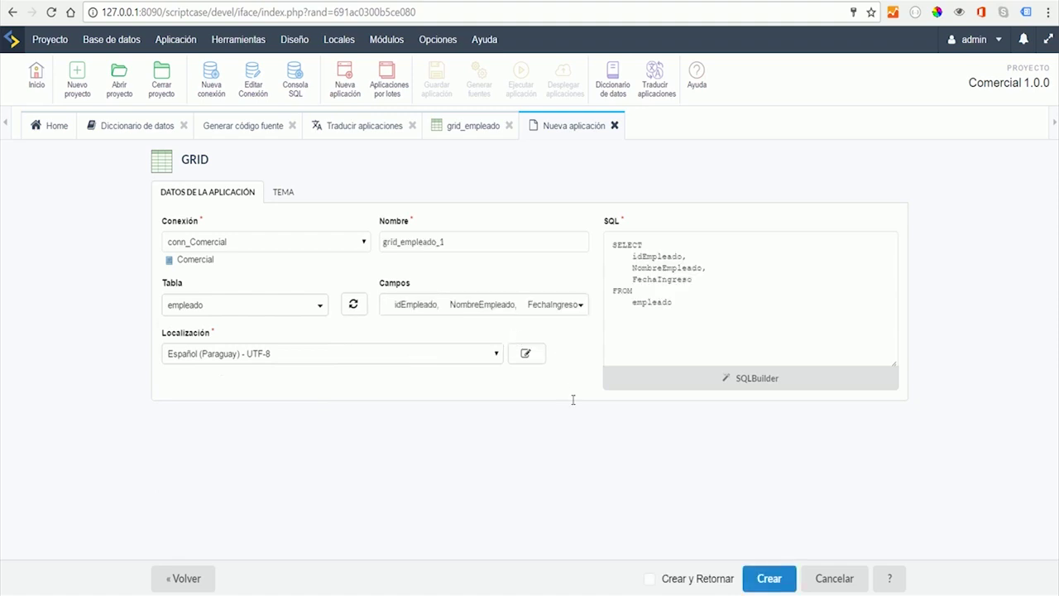
click(769, 579)
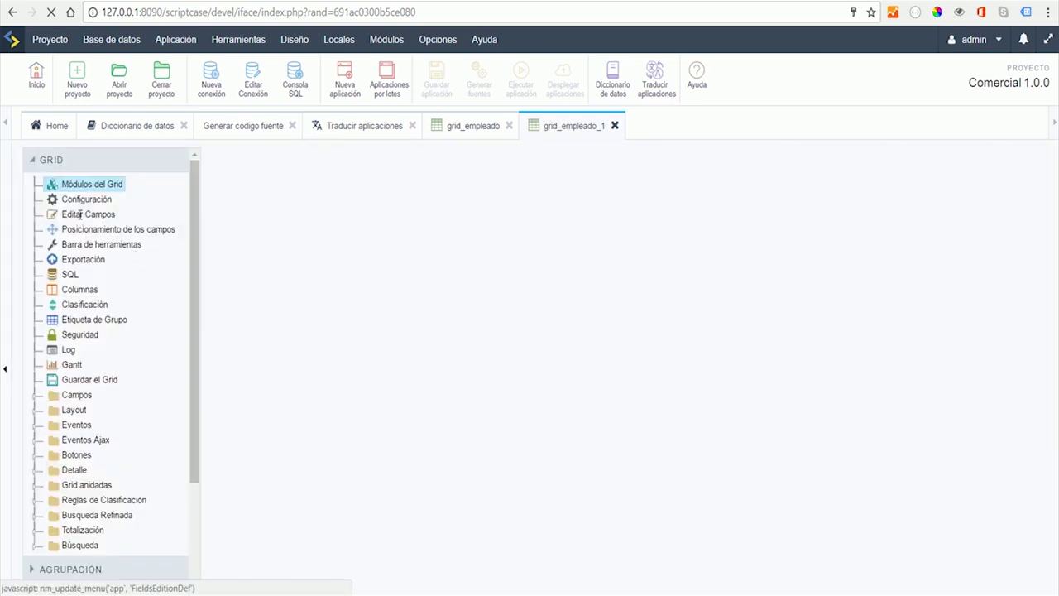
Step: Open the new empleado grid's field settings and inspect the labels of idEmpleado, NombreEmpleado and FechaIngreso
click(80, 214)
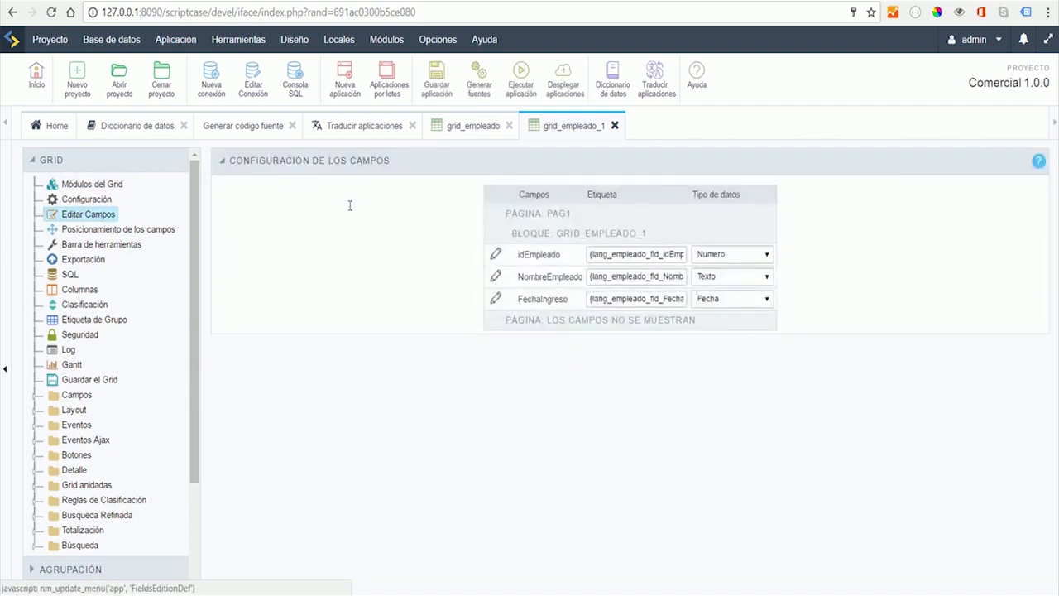
click(616, 258)
click(619, 277)
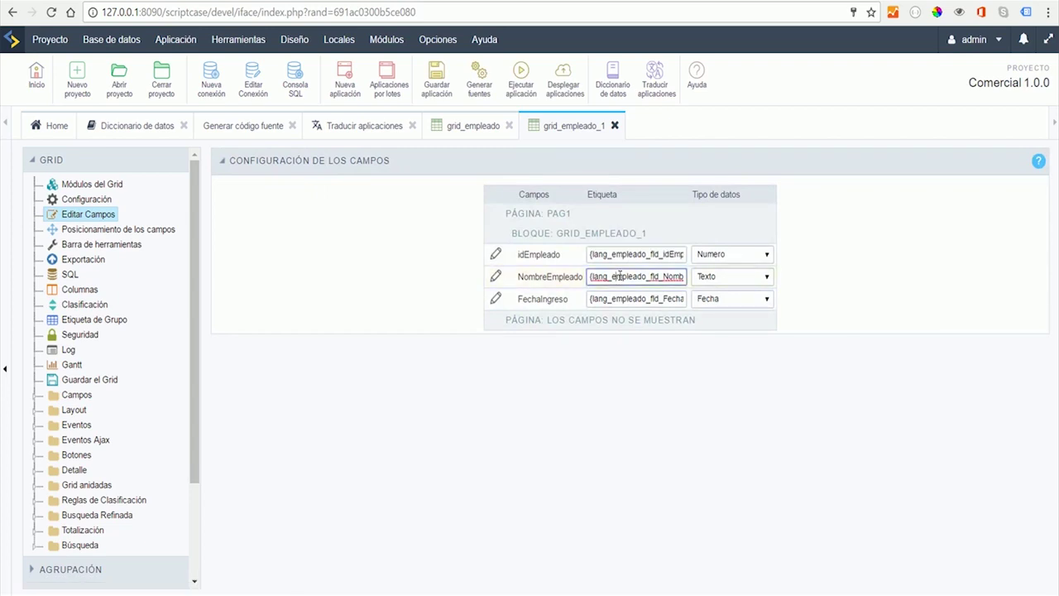
click(621, 299)
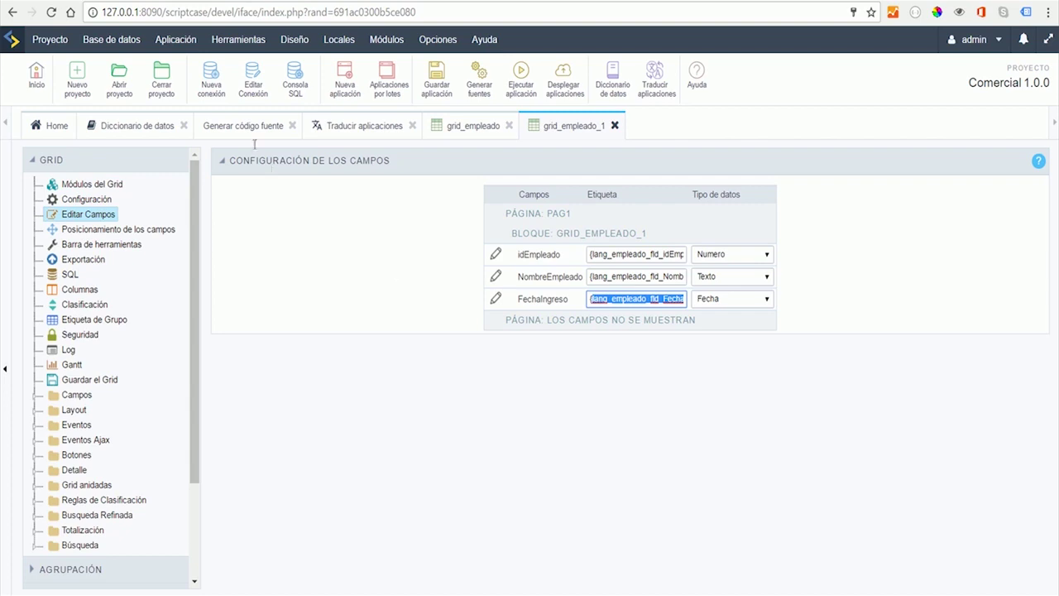
Step: Return to the data dictionary's synchronization log and review the label changes for the categoria and cliente applications
click(129, 129)
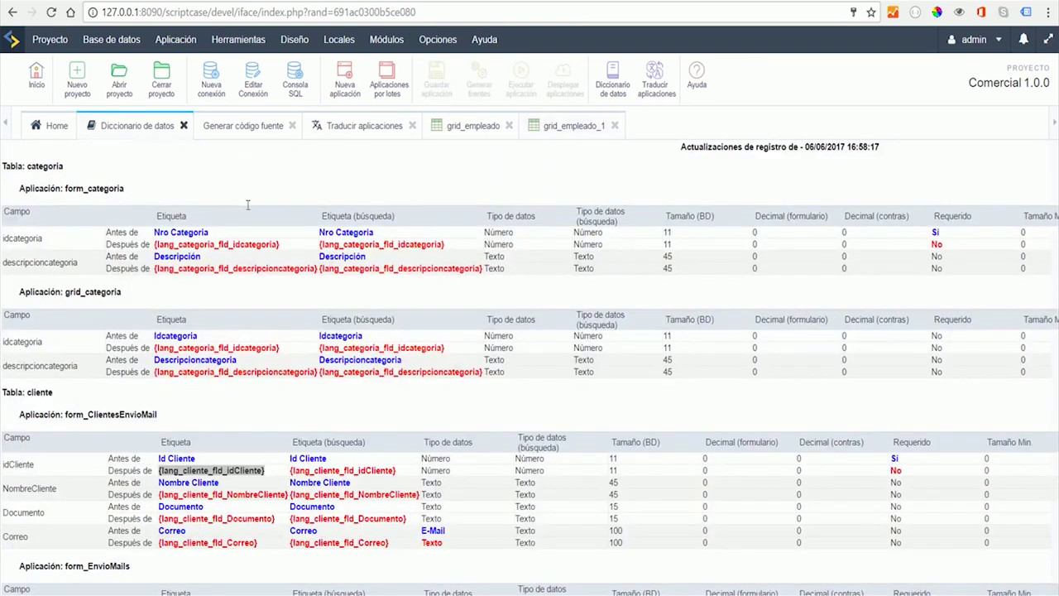
scroll(748, 221, down, 5)
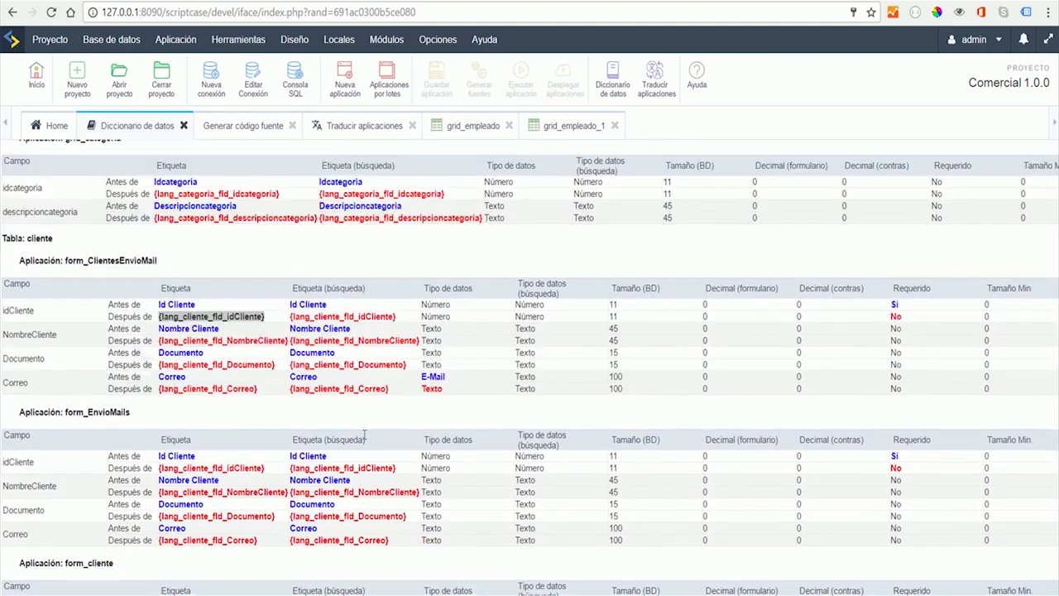